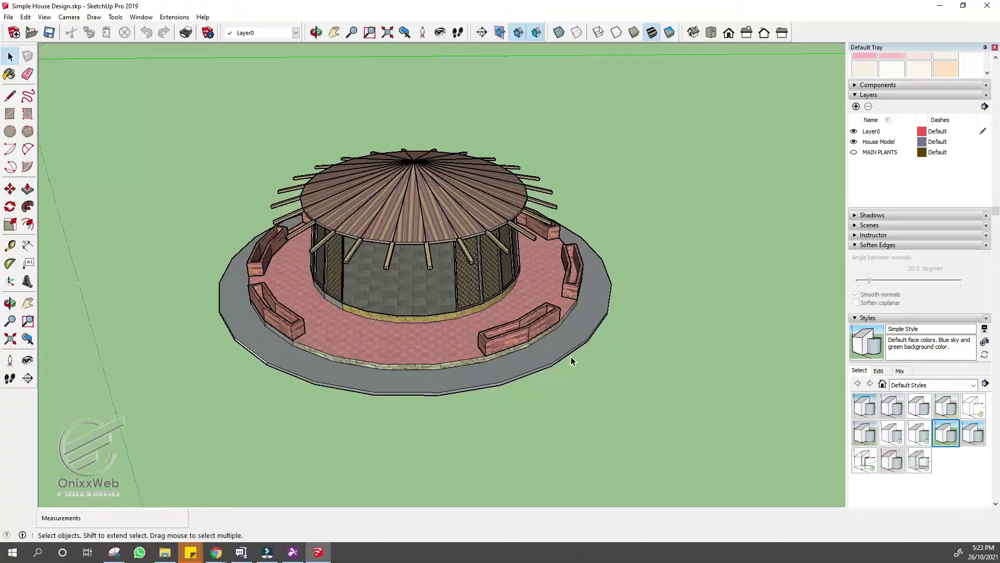
key("ctrl+a")
left_click(518, 120)
middle_click_drag(519, 119, 630, 284)
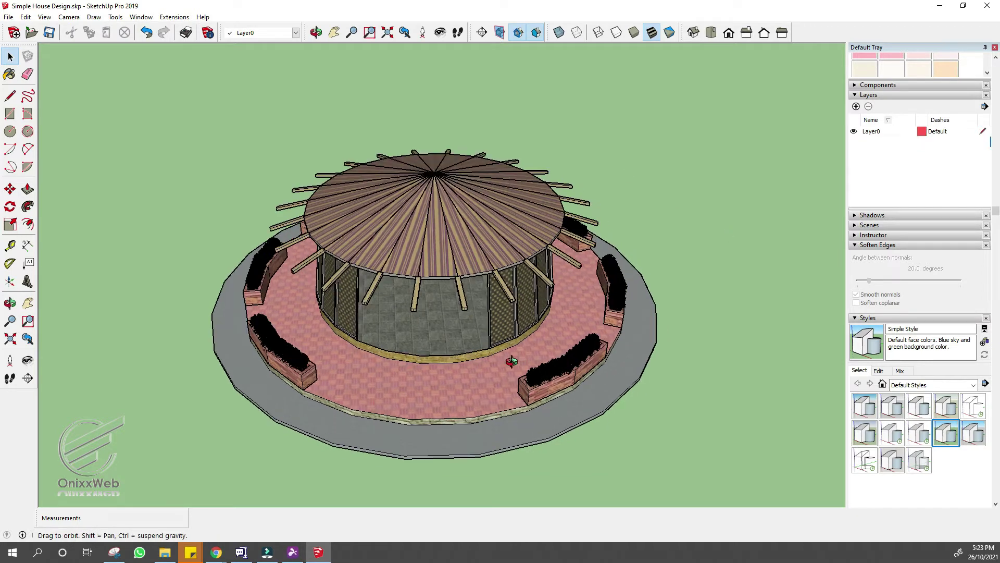
mouse_move(511, 361)
middle_mouse_down()
mouse_move(744, 319)
mouse_move(672, 361)
mouse_move(629, 351)
mouse_move(937, 375)
middle_mouse_up()
middle_click_drag(382, 351, 811, 399)
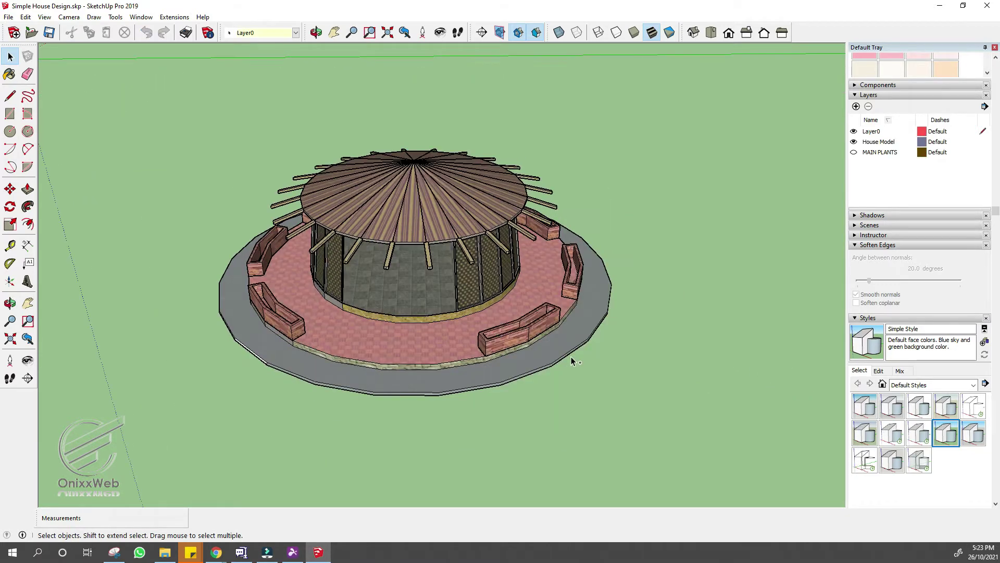
Select all the visible house geometry and combine it into one group.
key("ctrl+a")
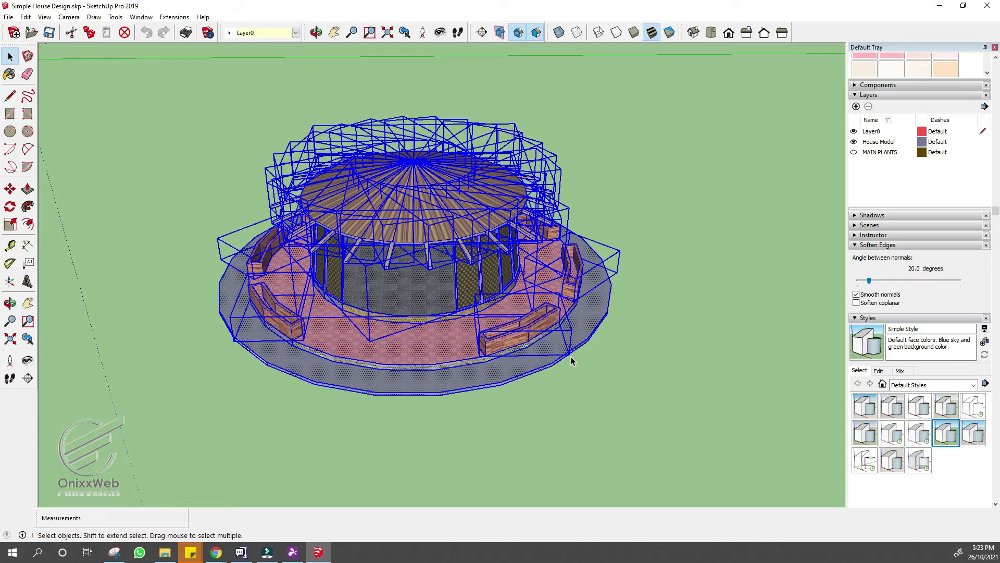
right_click(459, 355)
left_click(518, 115)
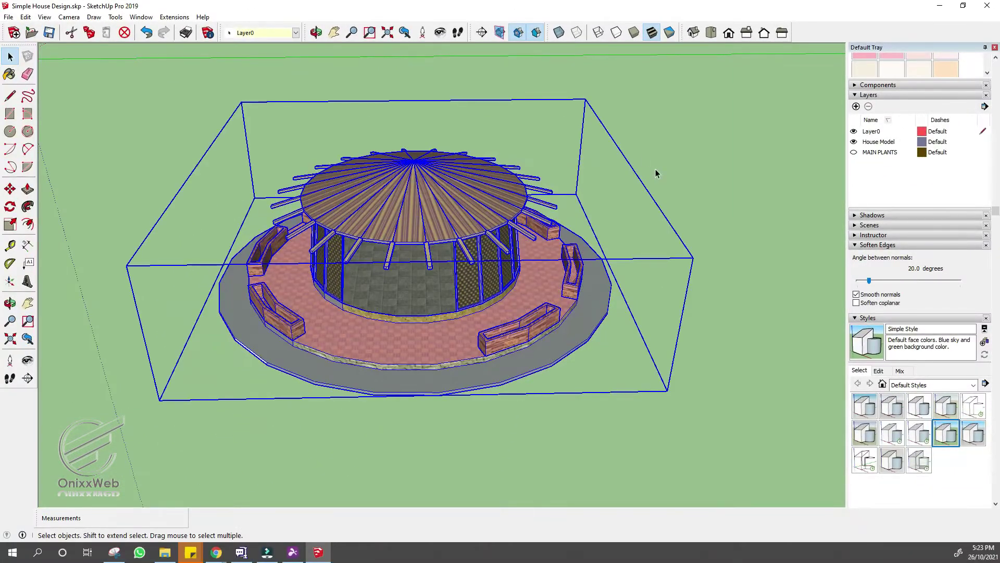
left_click(660, 168)
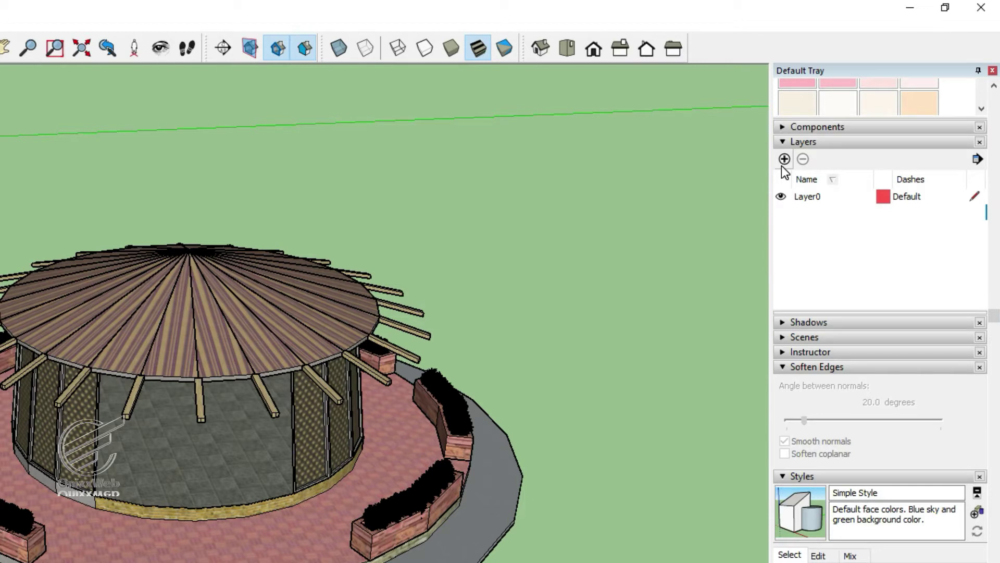
Add a new layer named Model.
left_click(782, 165)
type("Model")
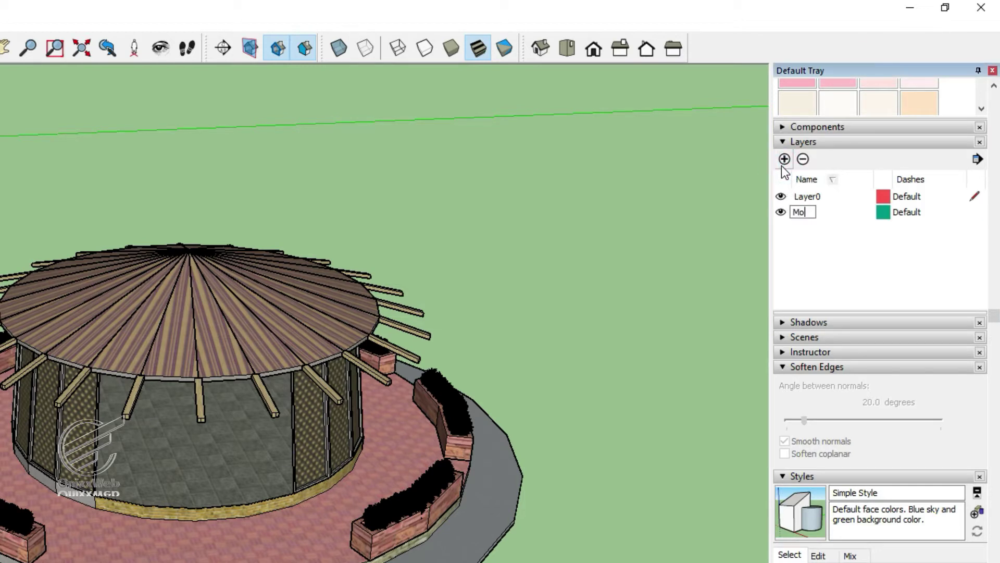
left_click(845, 248)
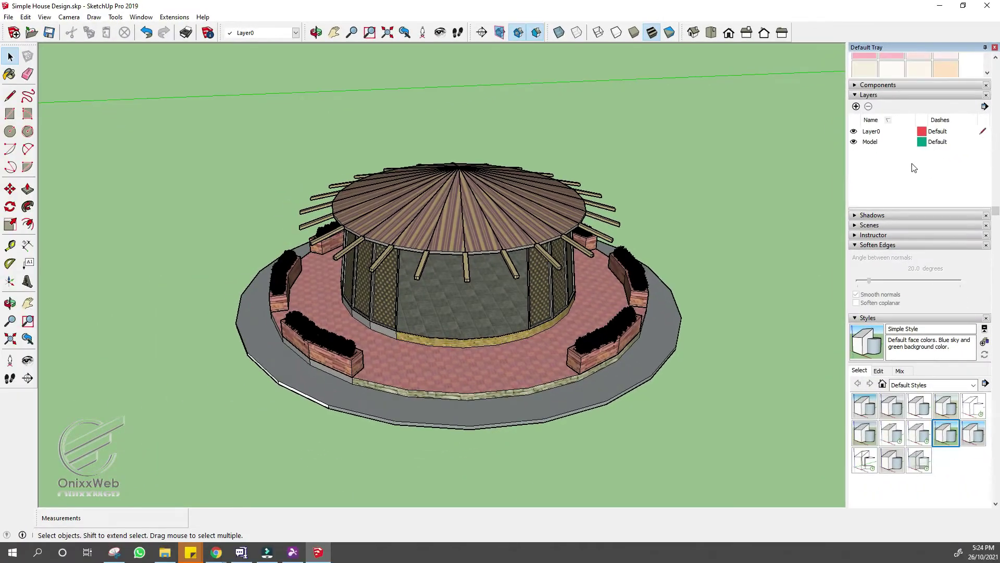
Assign the grouped house to the Model layer and clear the selection.
left_click(481, 249)
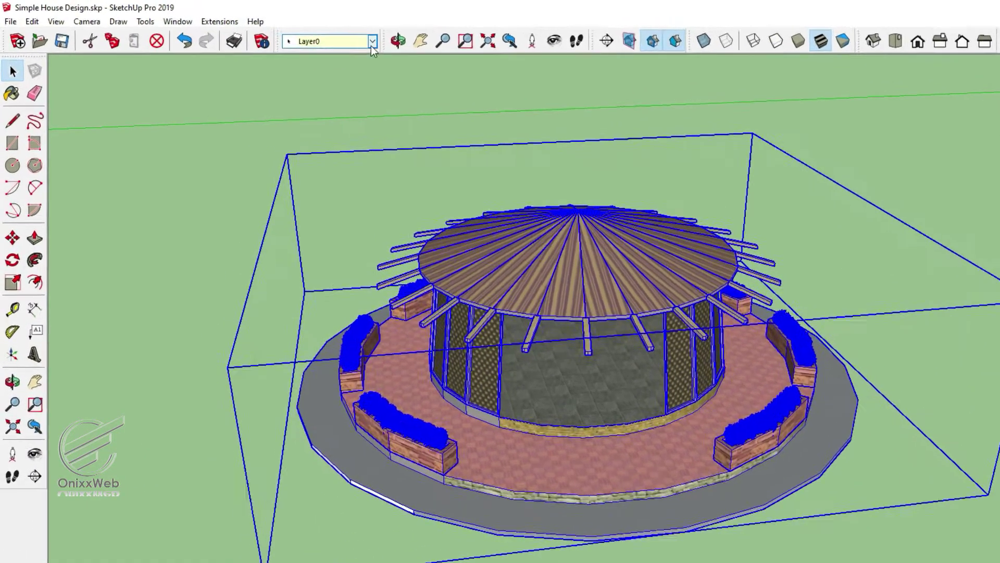
left_click(372, 43)
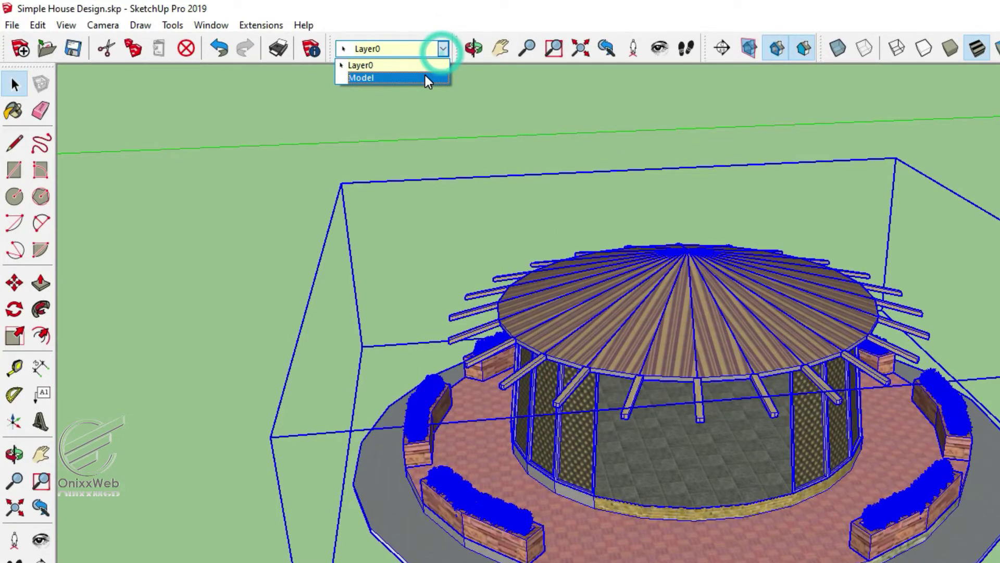
left_click(425, 76)
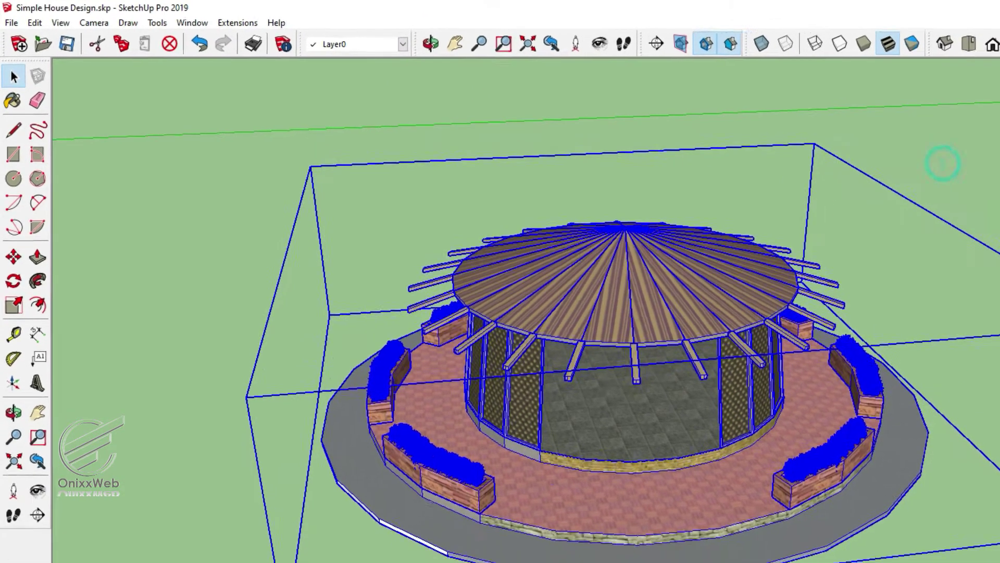
left_click(943, 164)
left_click(902, 152)
Draw a vertical line from the apex of the roof down to the centre of the house floor.
middle_click_drag(608, 368, 602, 390)
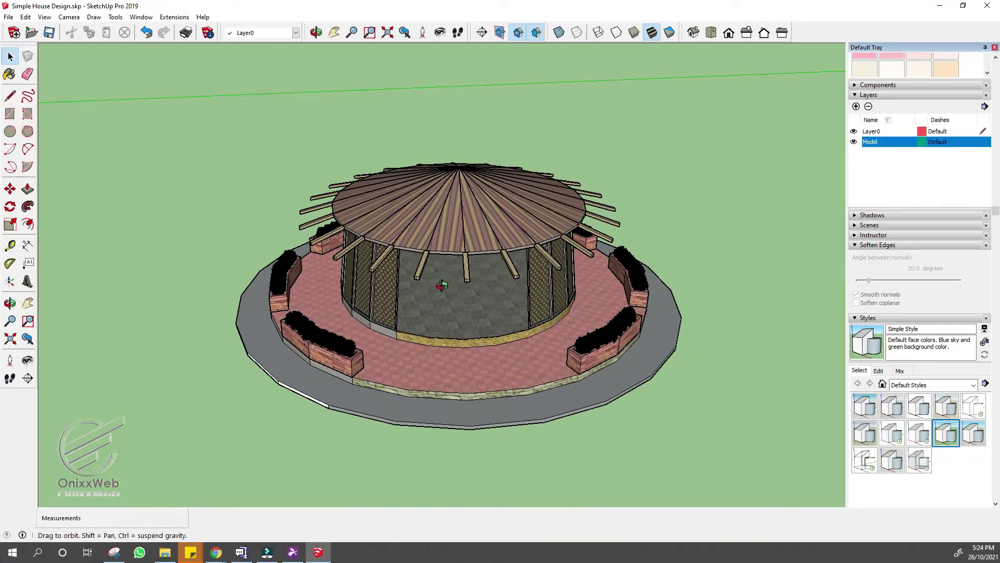
left_click_drag(442, 285, 443, 356)
key("space")
middle_click_drag(507, 249, 468, 212)
scroll(469, 212, "up", 8)
key("l")
scroll(448, 205, "up", 10)
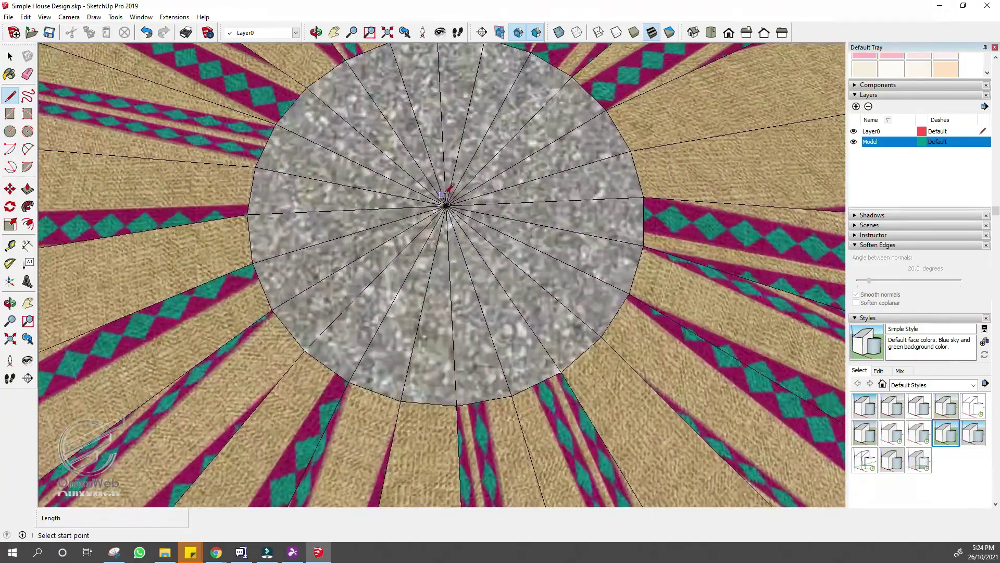
left_click(446, 206)
scroll(449, 201, "down", 10)
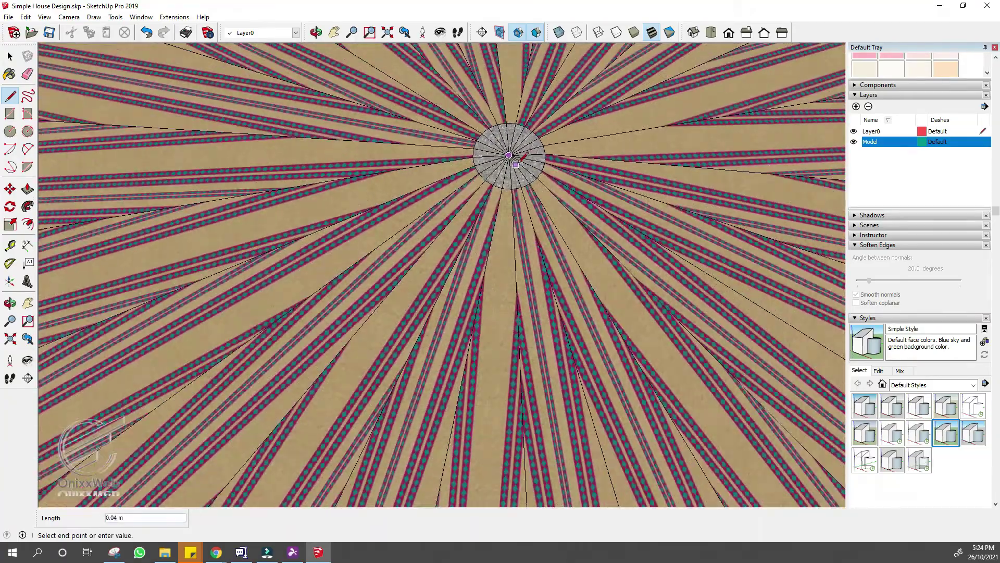
scroll(523, 152, "down", 6)
middle_click_drag(521, 152, 515, 116)
scroll(518, 114, "down", 3)
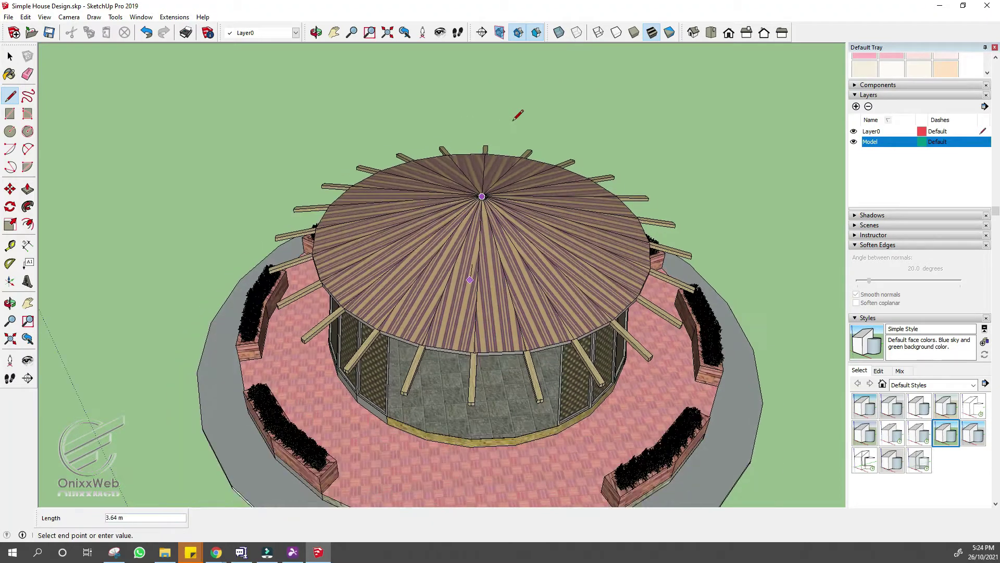
middle_click_drag(491, 301, 486, 271)
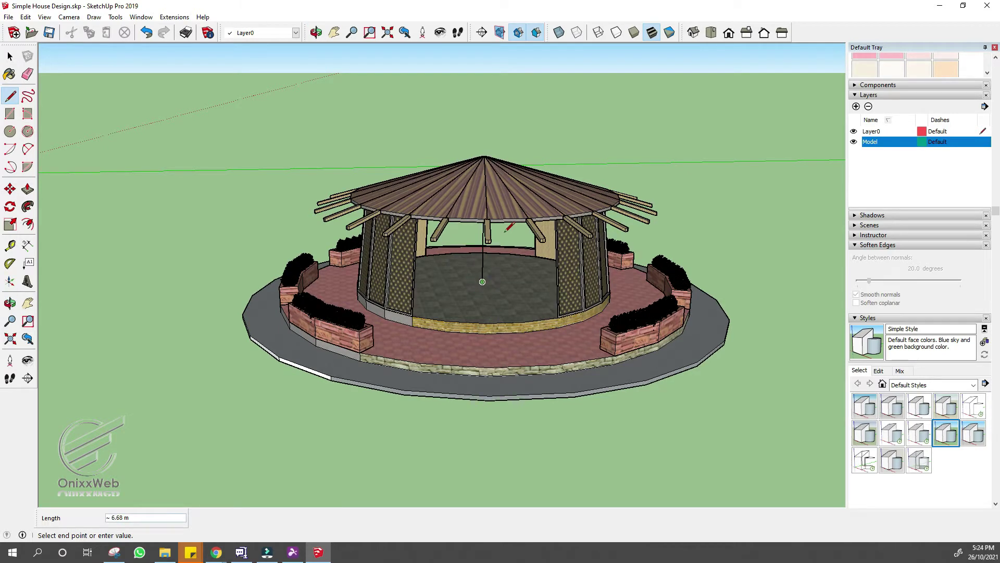
middle_click_drag(513, 276, 498, 306)
key("space")
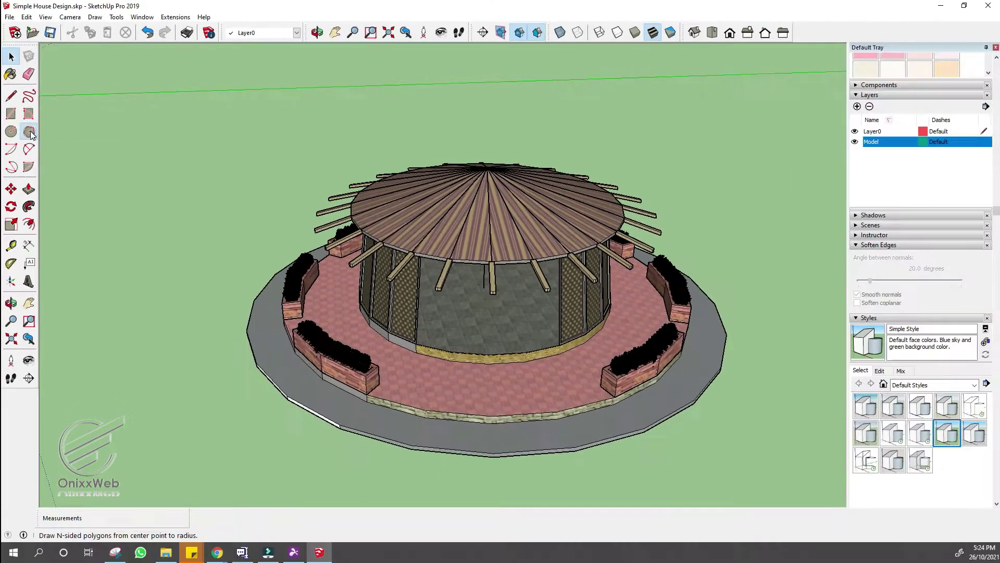
Draw an 8-sided polygon with an inscribed radius of 25 m, centred on the lower end of the vertical line.
left_click(41, 196)
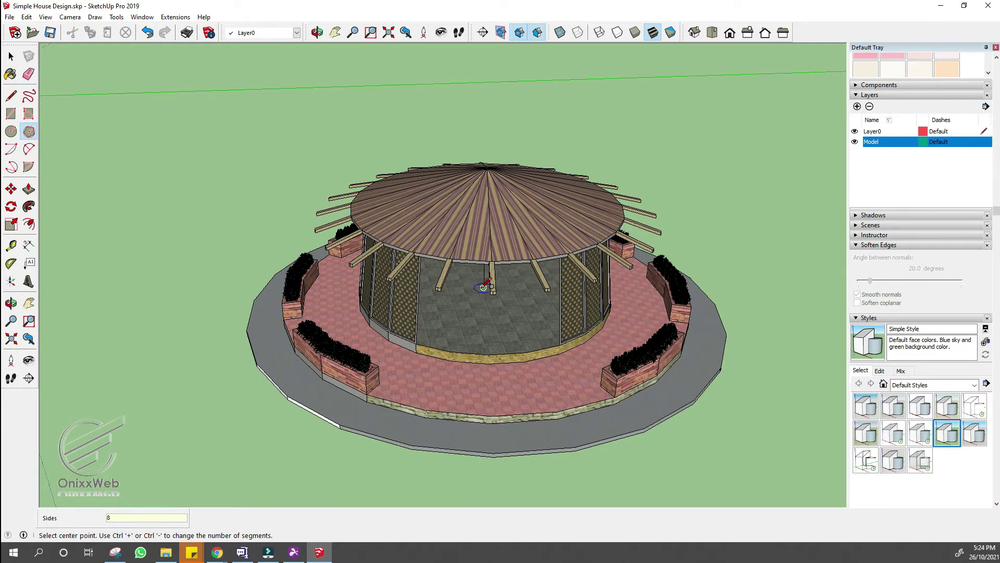
middle_click_drag(457, 329, 498, 285)
scroll(492, 286, "up", 2)
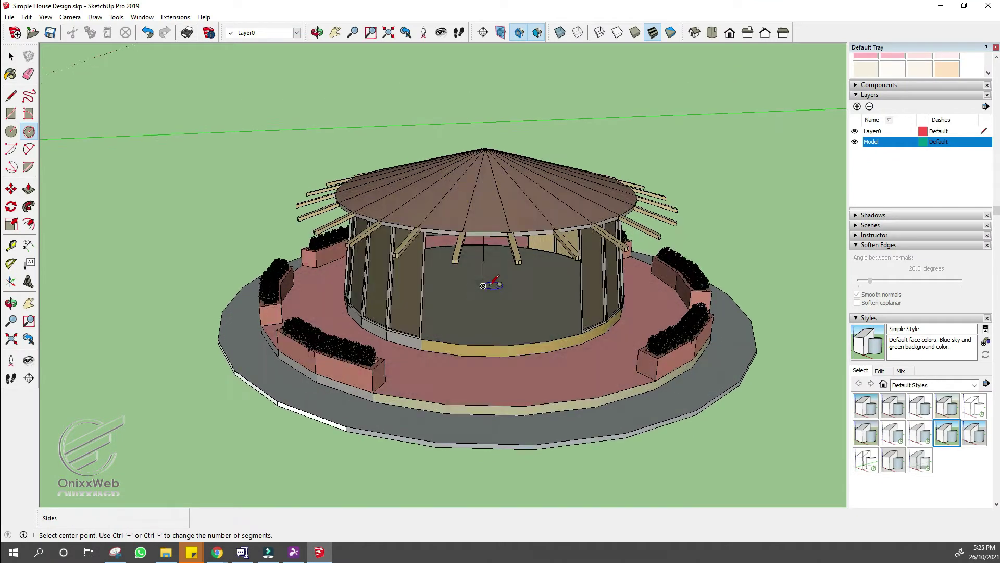
left_click(481, 285)
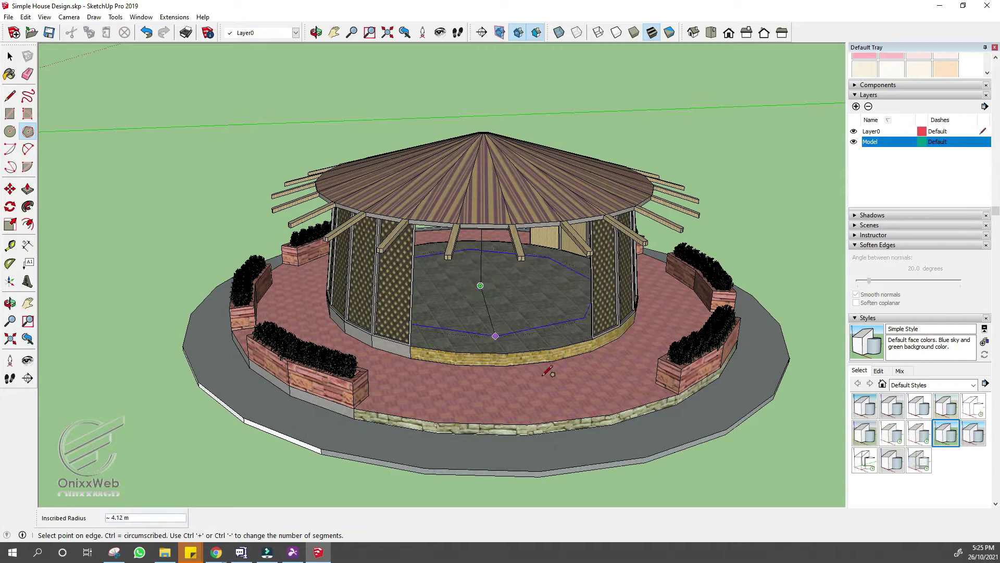
scroll(377, 386, "down", 3)
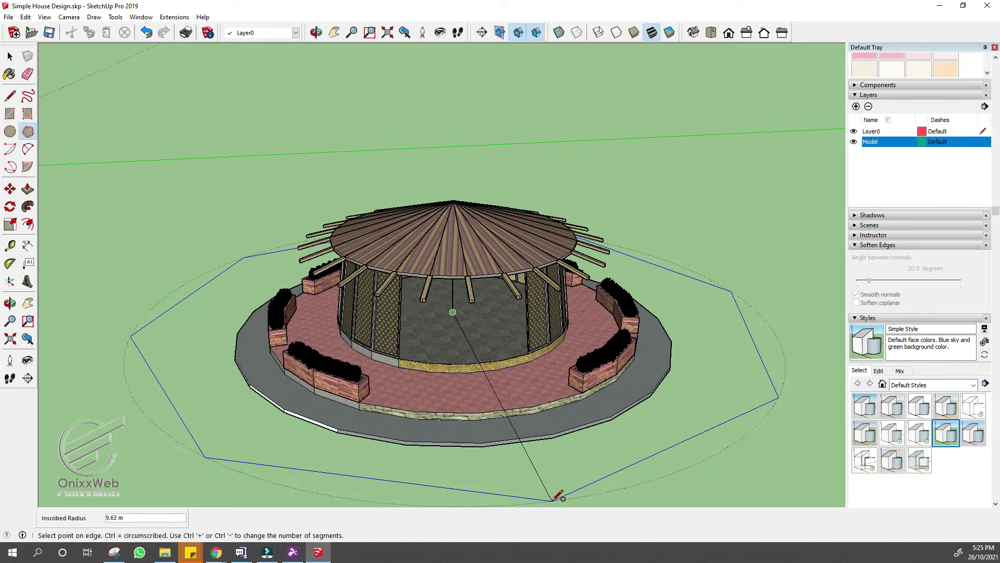
type("25")
key("Return")
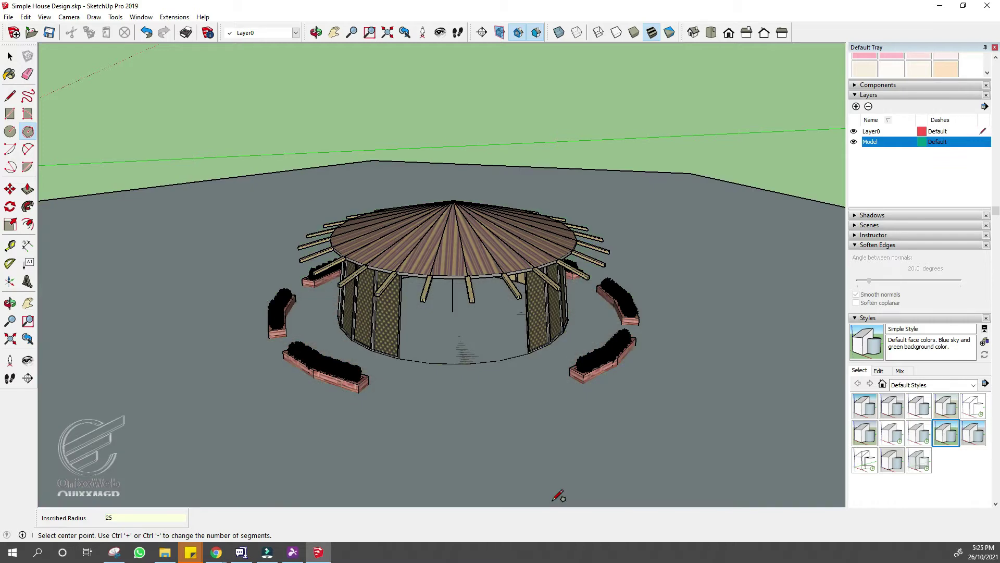
Delete the face of the large octagon, keeping only its outline around the house.
scroll(353, 152, "down", 3)
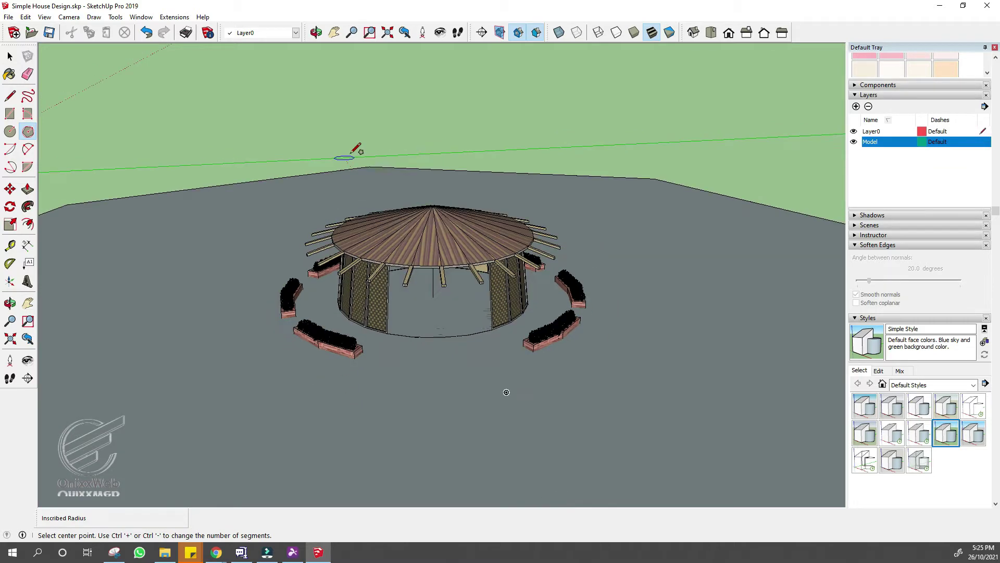
scroll(368, 151, "down", 2)
middle_click_drag(456, 306, 538, 326)
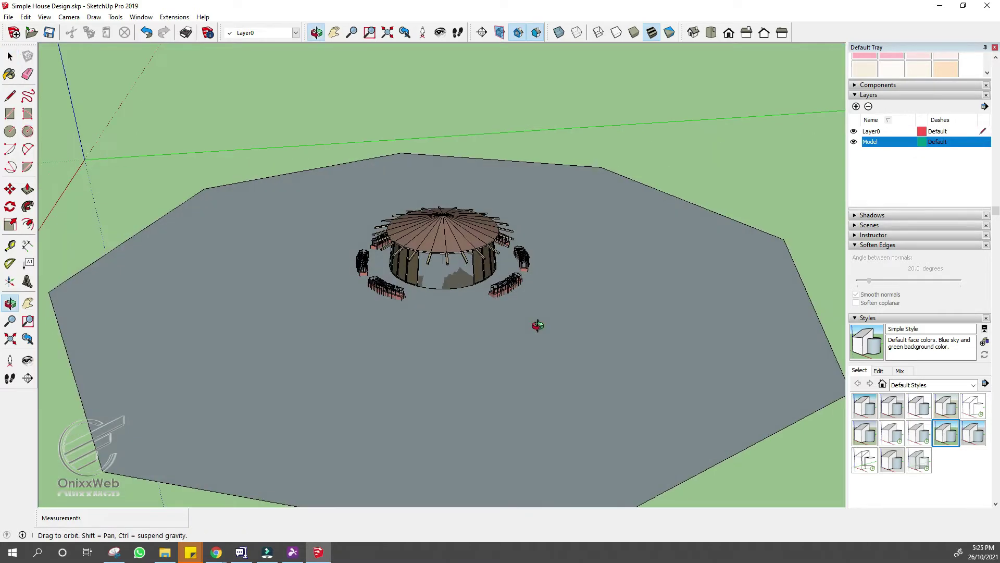
key("space")
scroll(553, 214, "down", 2)
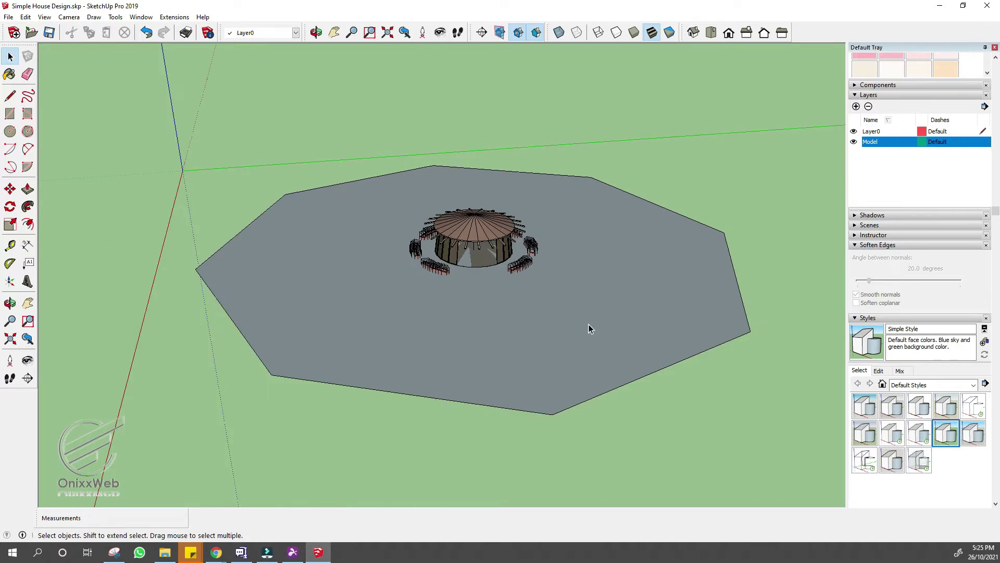
left_click(588, 325)
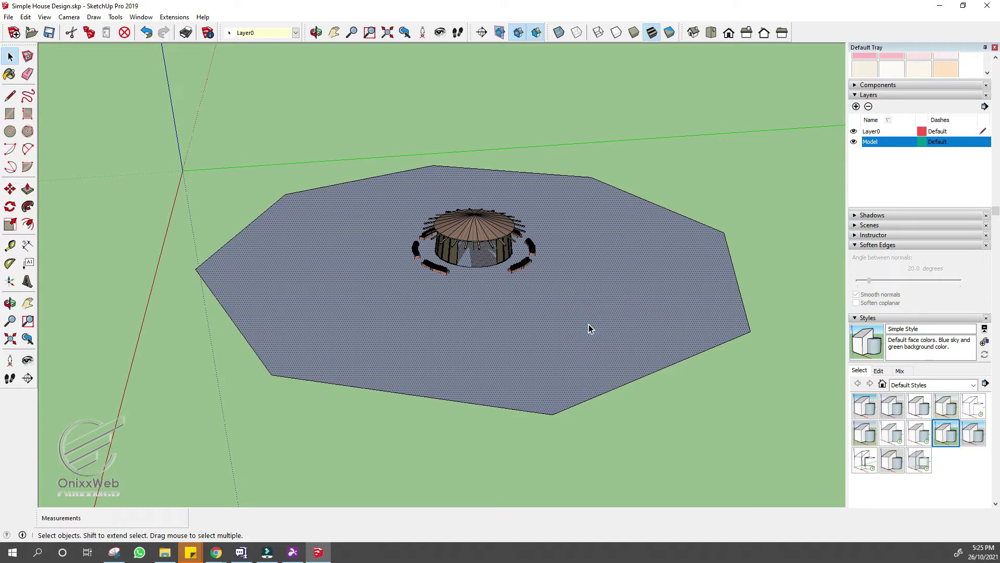
key("Delete")
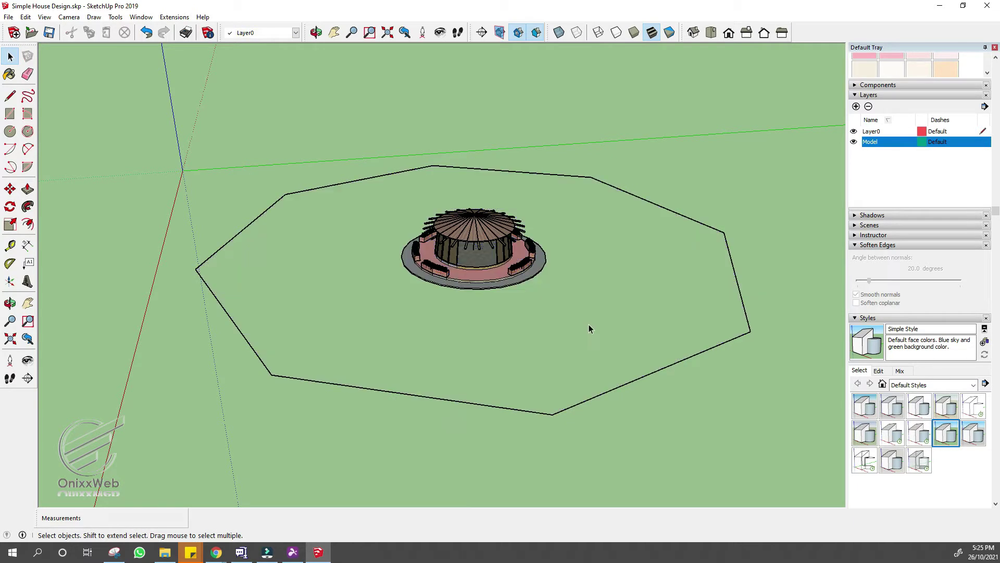
Move the octagon outline 10 m straight up along the blue axis.
left_click(579, 404)
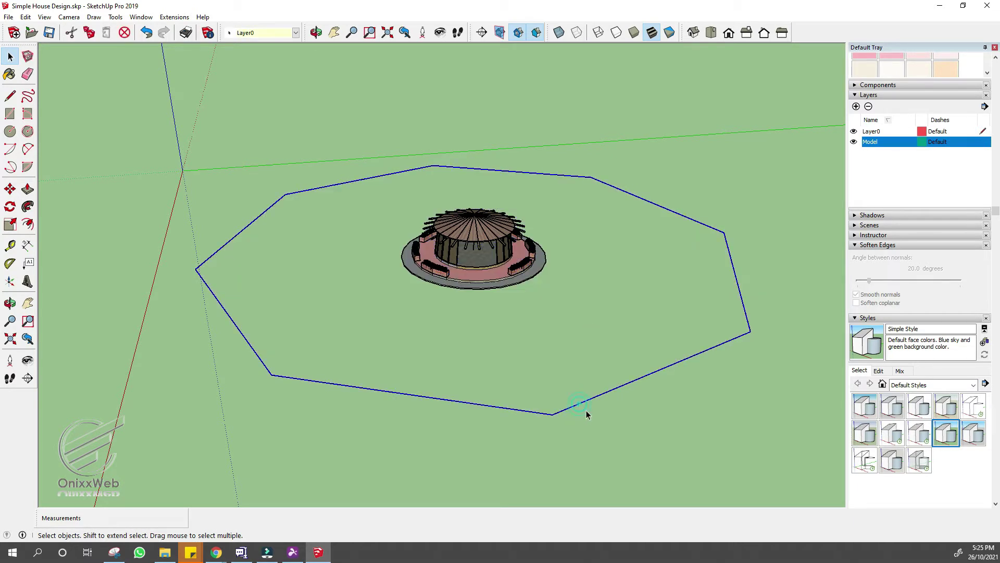
left_click(728, 32)
left_click(729, 33)
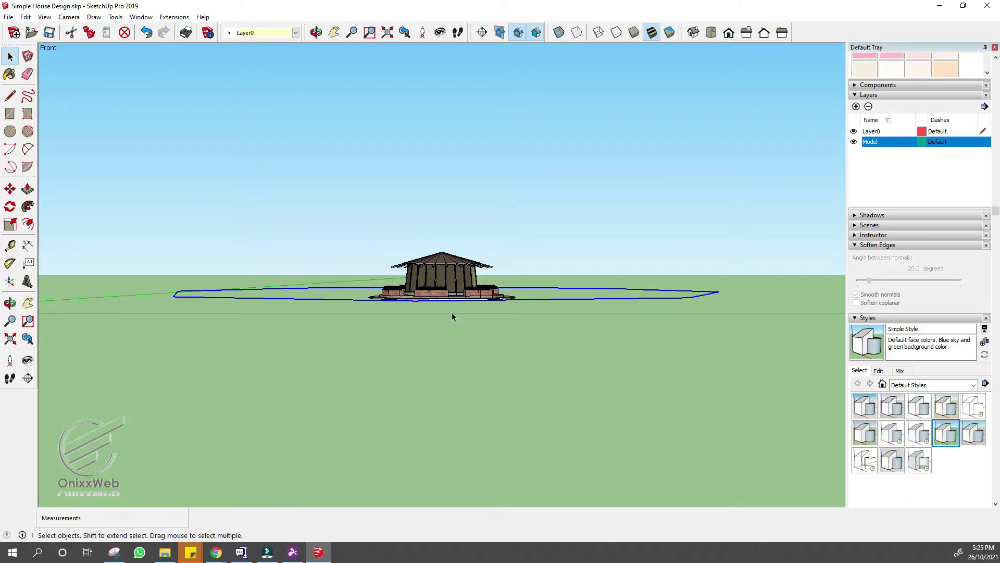
scroll(449, 312, "up", 1)
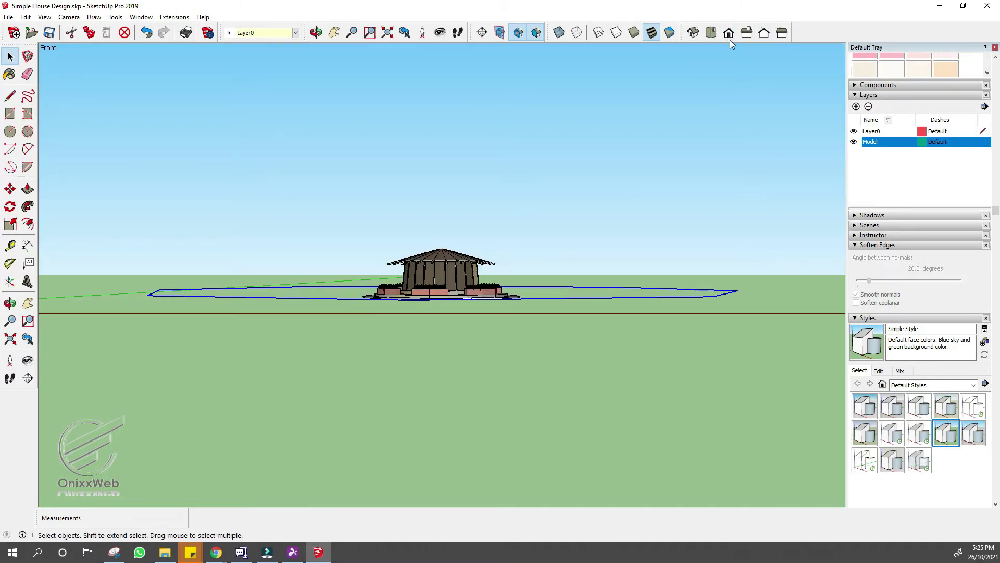
middle_click_drag(686, 57, 566, 336)
key("m")
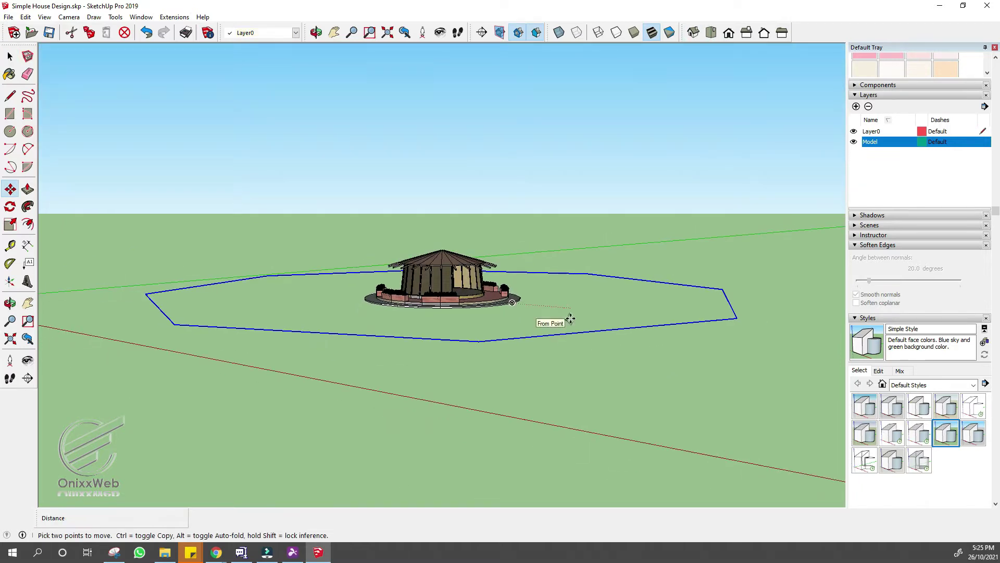
left_click(591, 332)
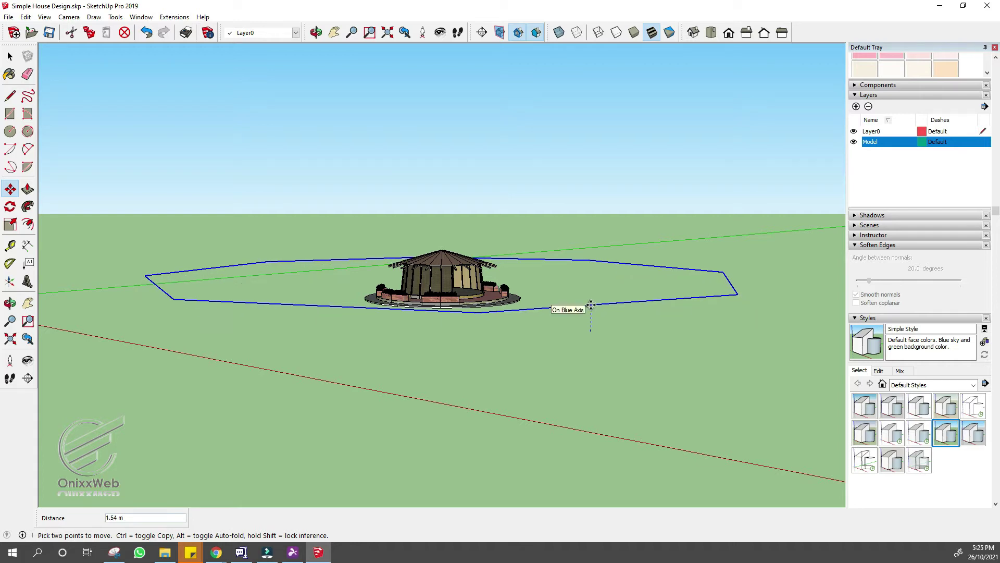
type("10")
key("Return")
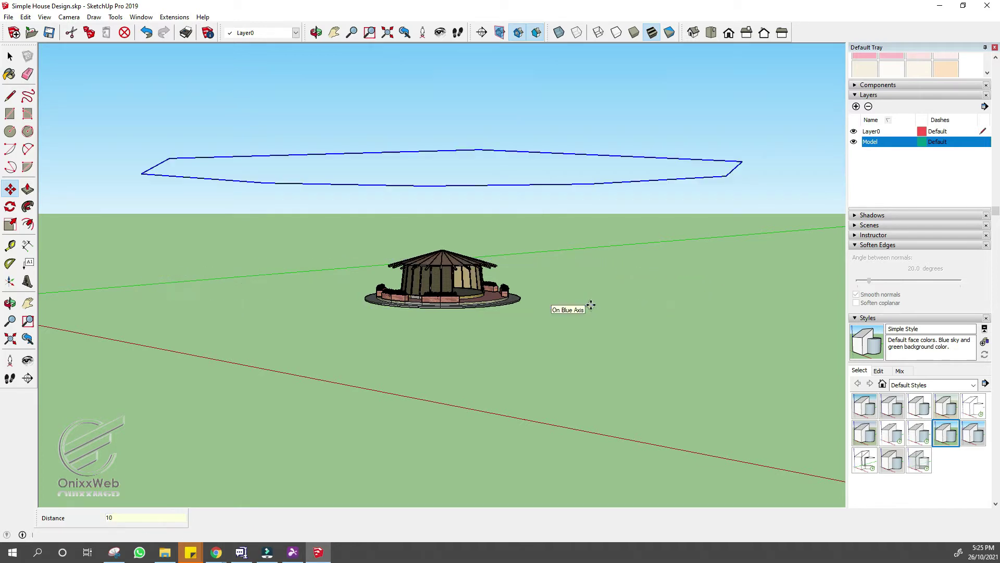
middle_click_drag(643, 277, 635, 379)
key("space")
scroll(431, 358, "up", 1)
scroll(432, 361, "up", 4)
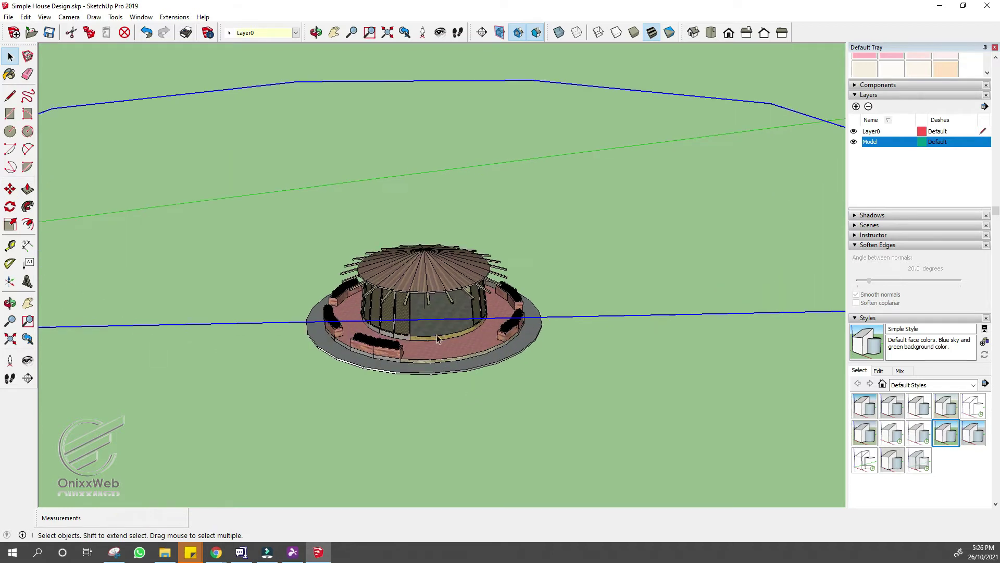
left_click(422, 301)
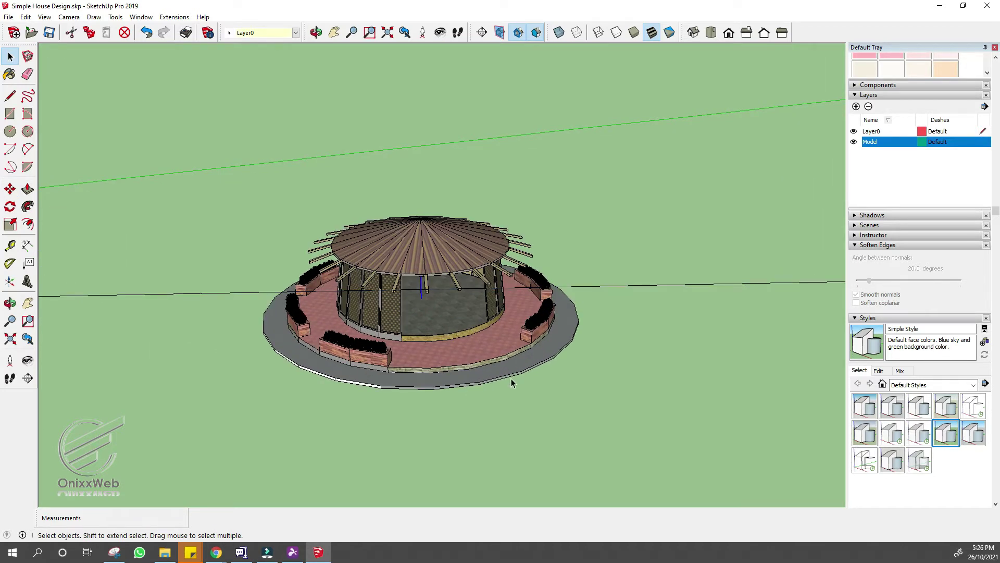
left_click(427, 413)
scroll(427, 413, "down", 3)
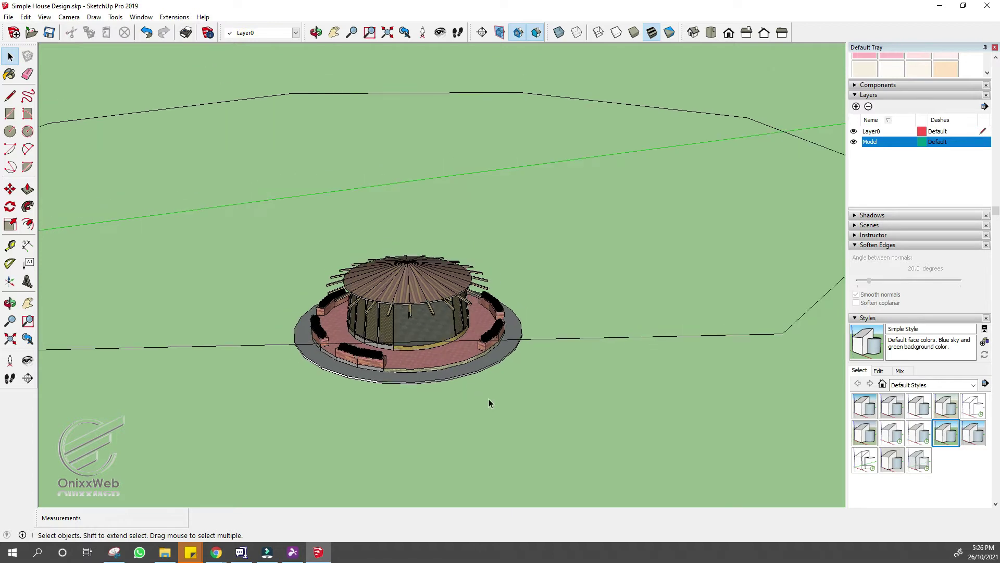
Position the camera on a front corner of the raised octagon, aimed at the lower end of the house's centre line.
scroll(557, 411, "down", 3)
middle_click_drag(562, 397, 435, 339)
scroll(434, 338, "up", 1)
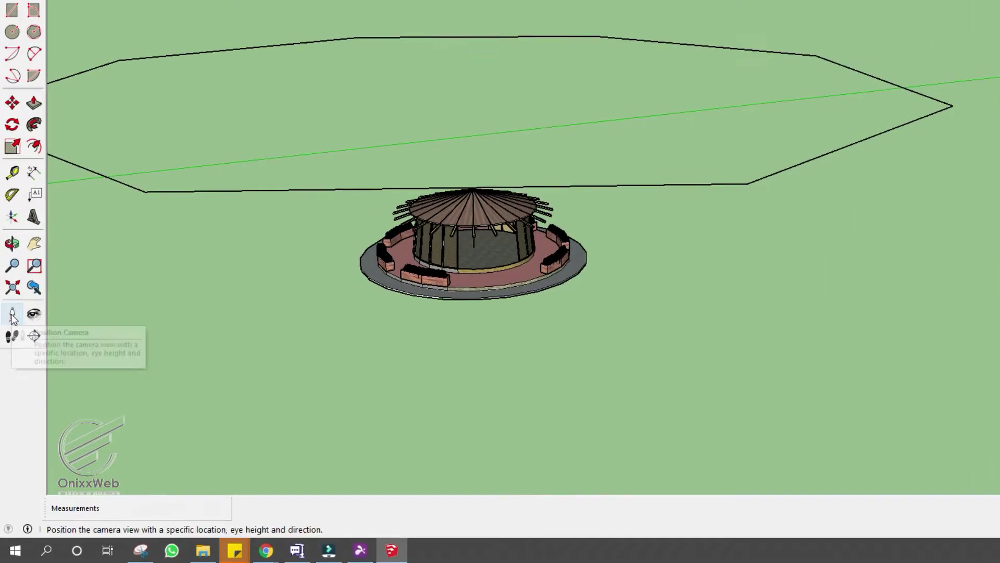
left_click(16, 261)
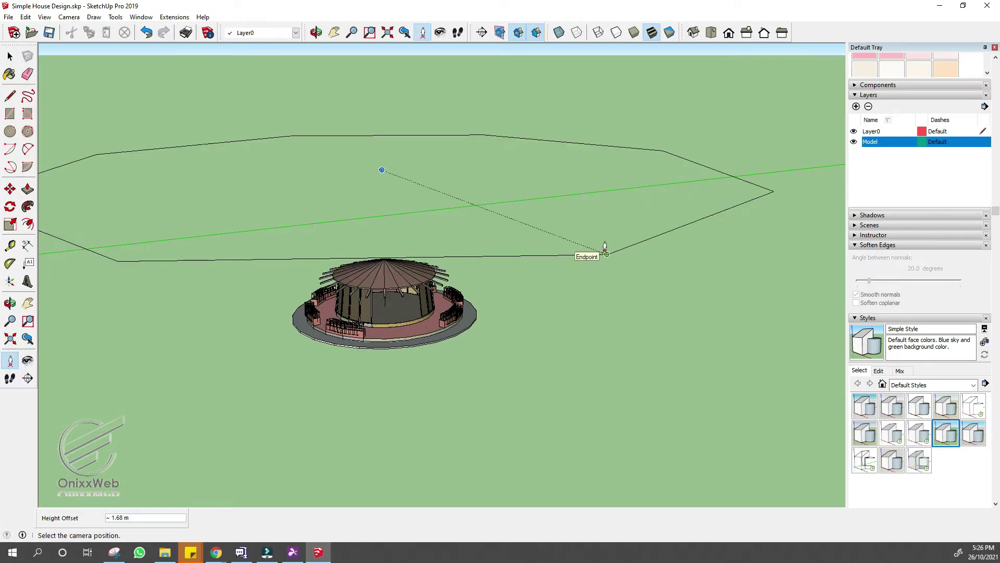
left_click_drag(607, 254, 385, 306)
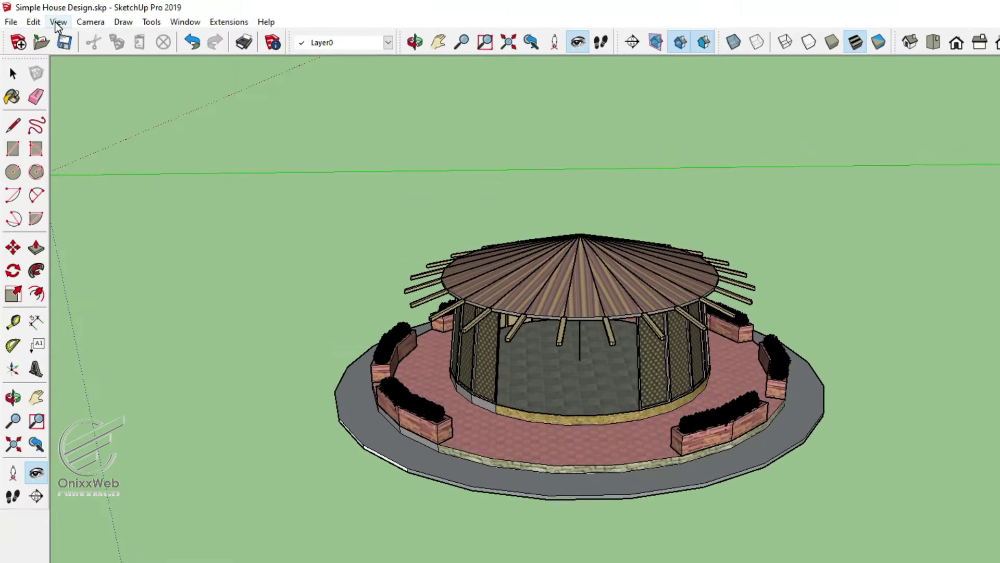
Add a first animation scene that stores this camera view of the house.
left_click(65, 26)
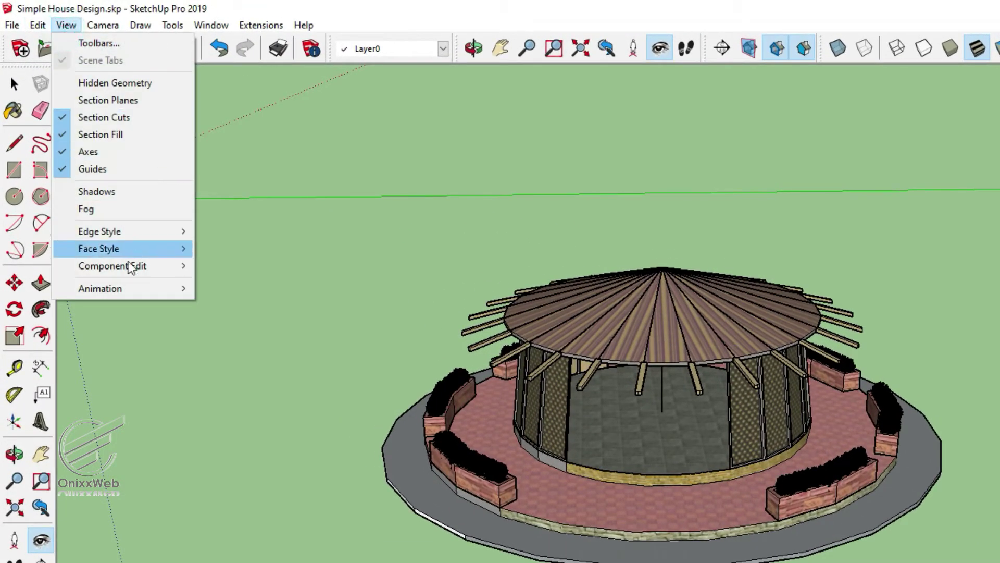
mouse_move(127, 287)
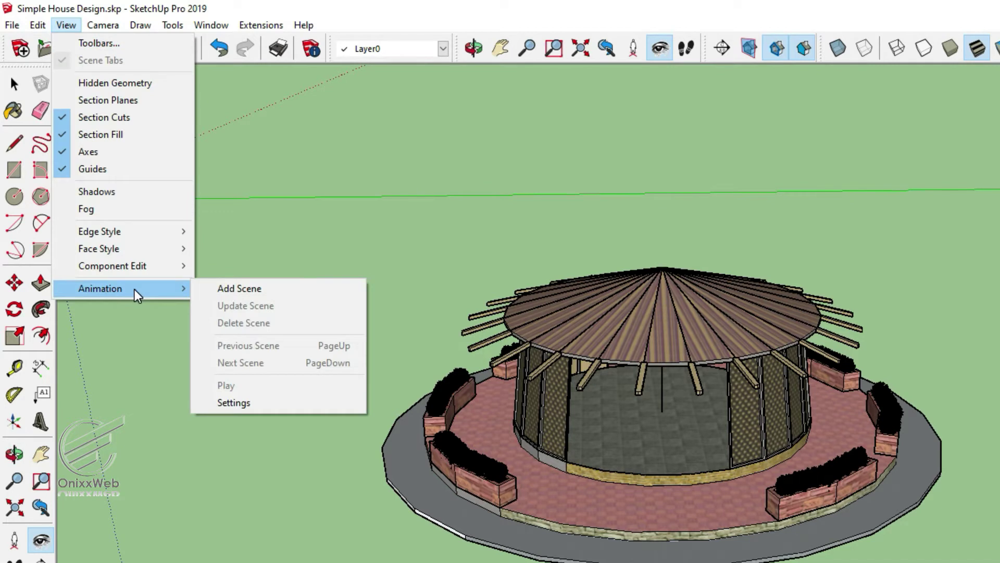
left_click(236, 291)
left_click(80, 73)
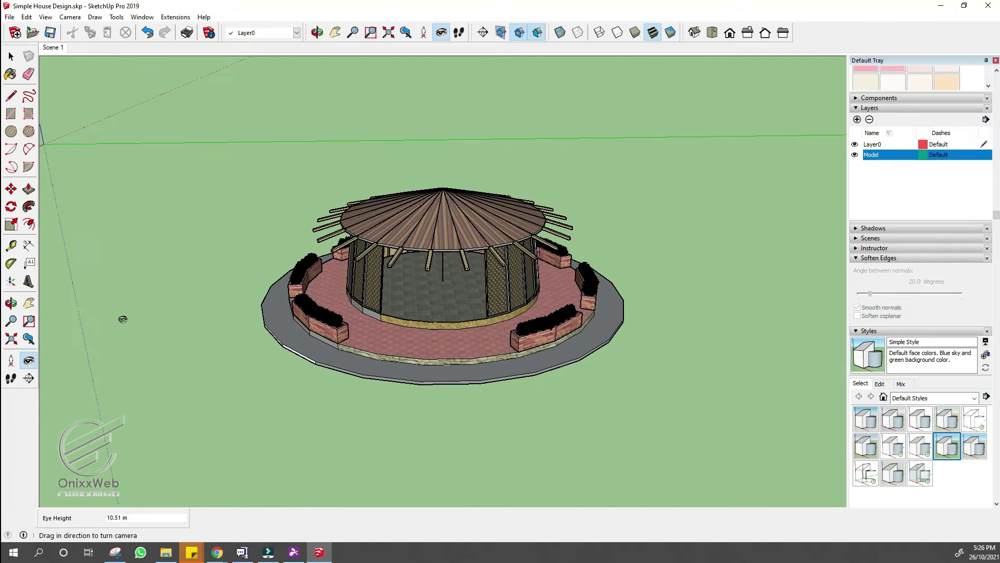
Position the camera on the second octagon corner, aimed at the house centre, and add the view as a second scene.
scroll(302, 269, "down", 4)
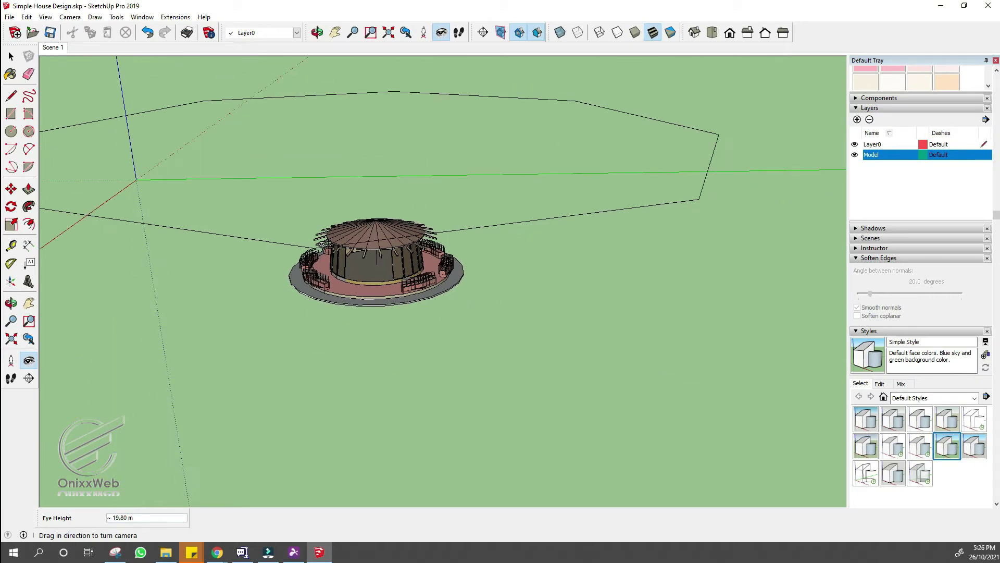
scroll(324, 245, "up", 1)
middle_click_drag(532, 289, 516, 274)
scroll(362, 287, "down", 1)
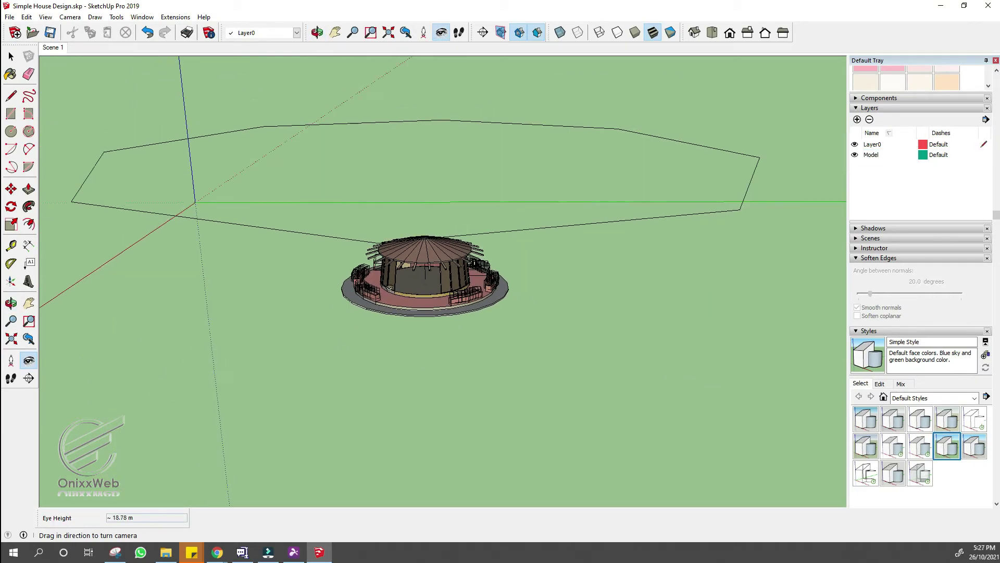
left_click(12, 359)
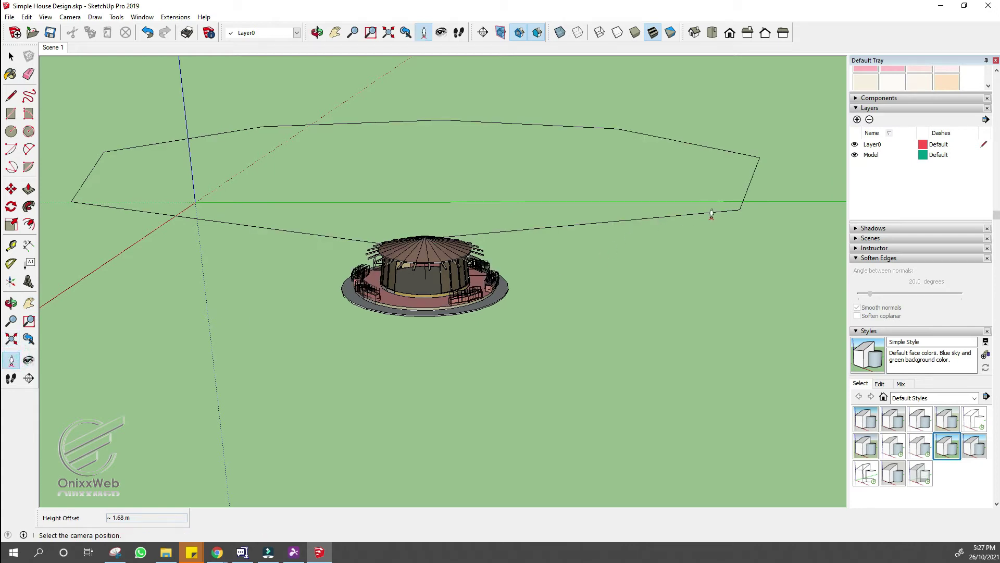
left_click_drag(740, 207, 426, 278)
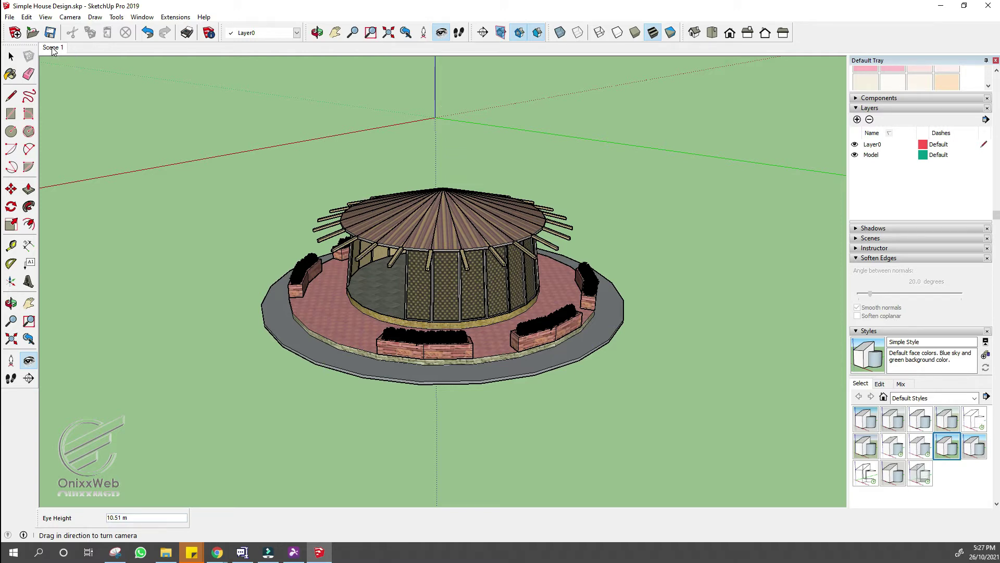
right_click(52, 48)
left_click(108, 82)
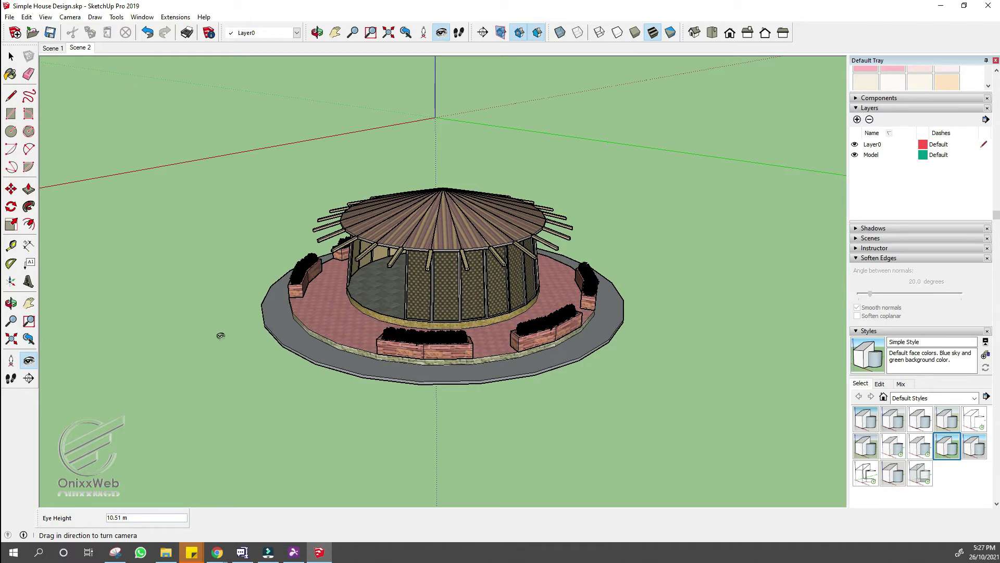
Hide the Model layer so the octagon corners and the vertical centre line can be picked freely.
scroll(430, 289, "down", 5)
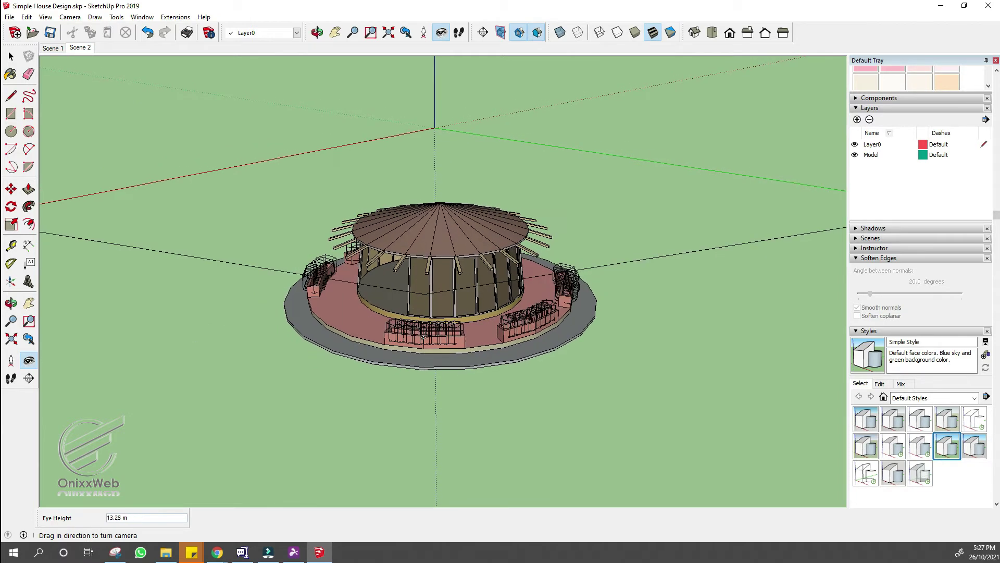
middle_click_drag(423, 337, 458, 368)
scroll(464, 349, "down", 2)
scroll(446, 353, "up", 1)
key("space")
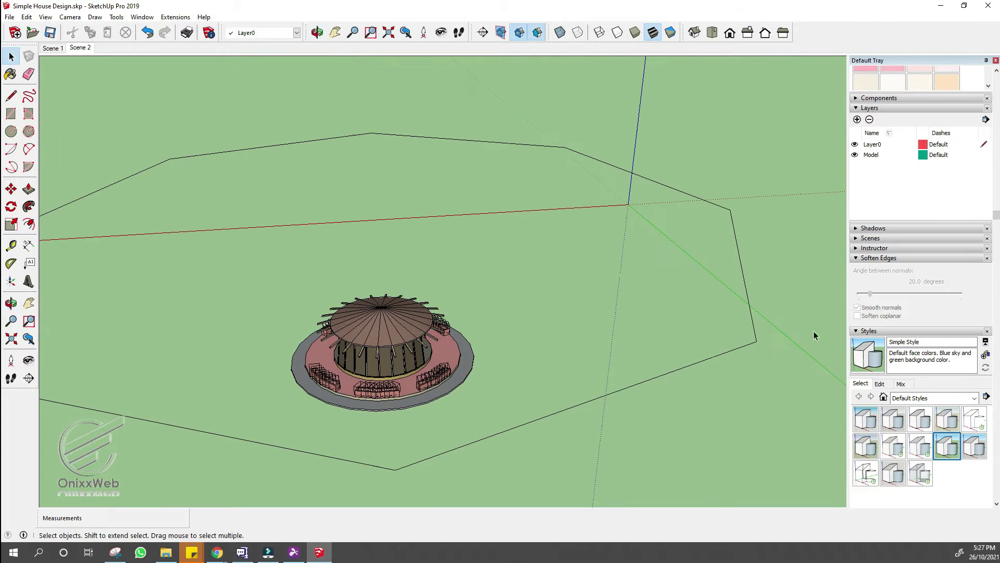
left_click(856, 156)
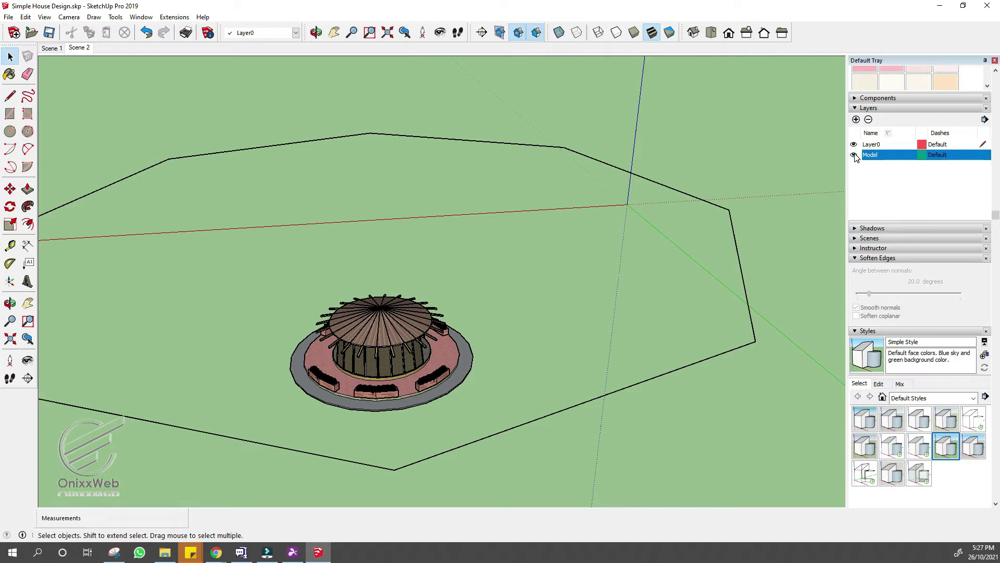
left_click(854, 155)
scroll(417, 323, "down", 3)
middle_click_drag(415, 330, 425, 333)
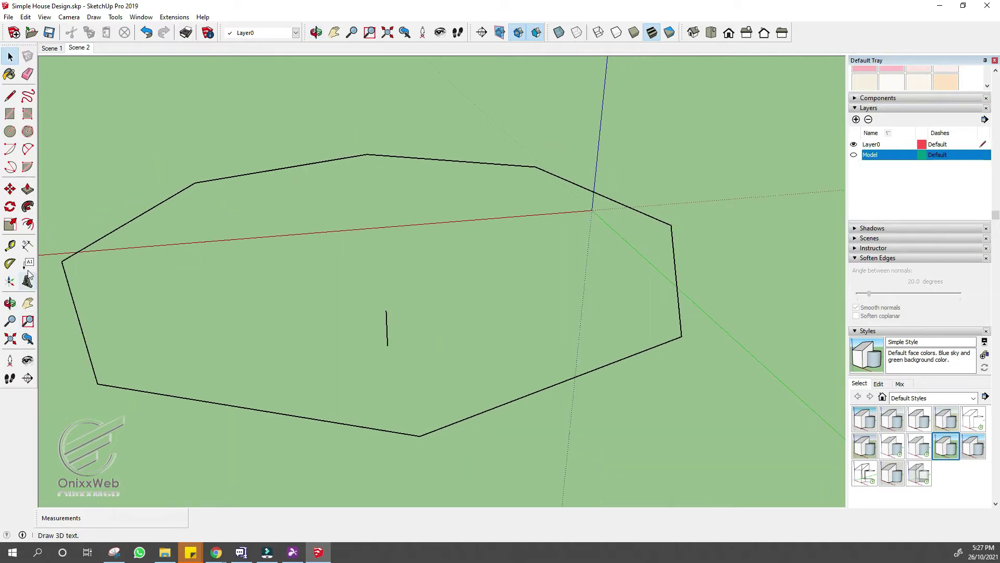
Position the camera on the third octagon corner, aimed at the centre line's base, and add a third scene with the Model layer shown.
left_click(9, 362)
left_click_drag(419, 436, 389, 345)
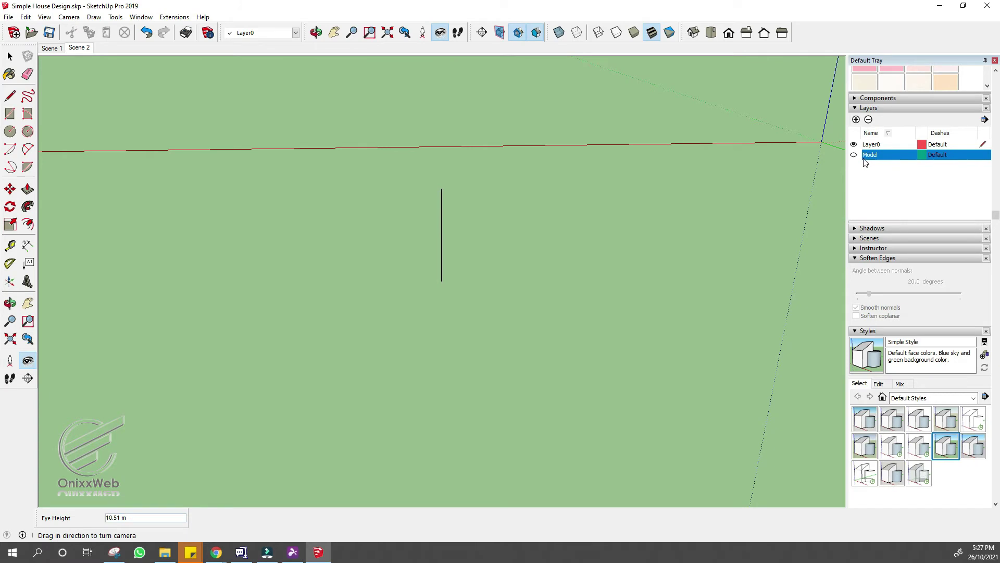
right_click(86, 49)
left_click(101, 78)
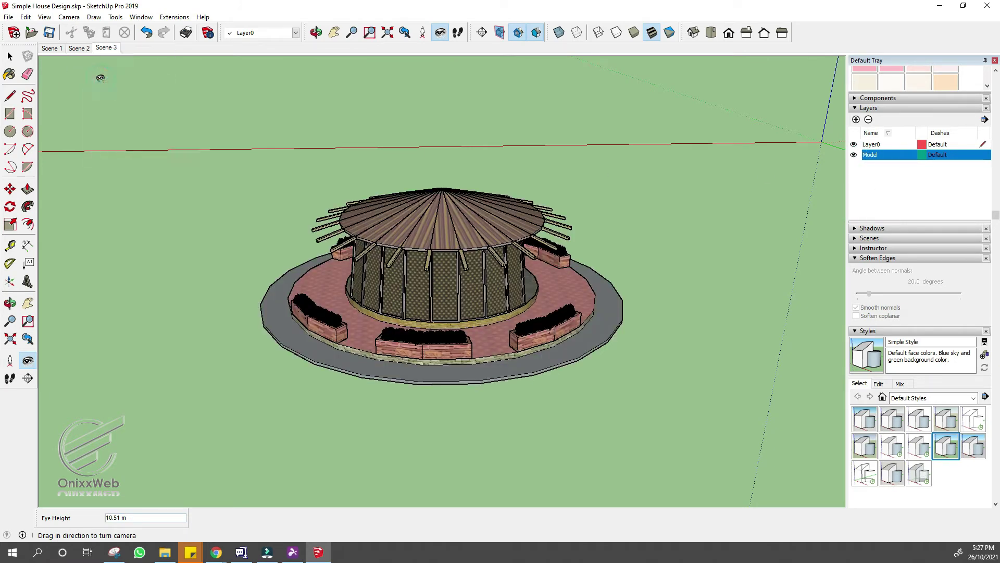
Add a fourth scene with the camera on the fourth octagon corner, hiding the Model layer only while placing the camera.
left_click(854, 155)
scroll(457, 347, "down", 5)
middle_click_drag(457, 346, 420, 380)
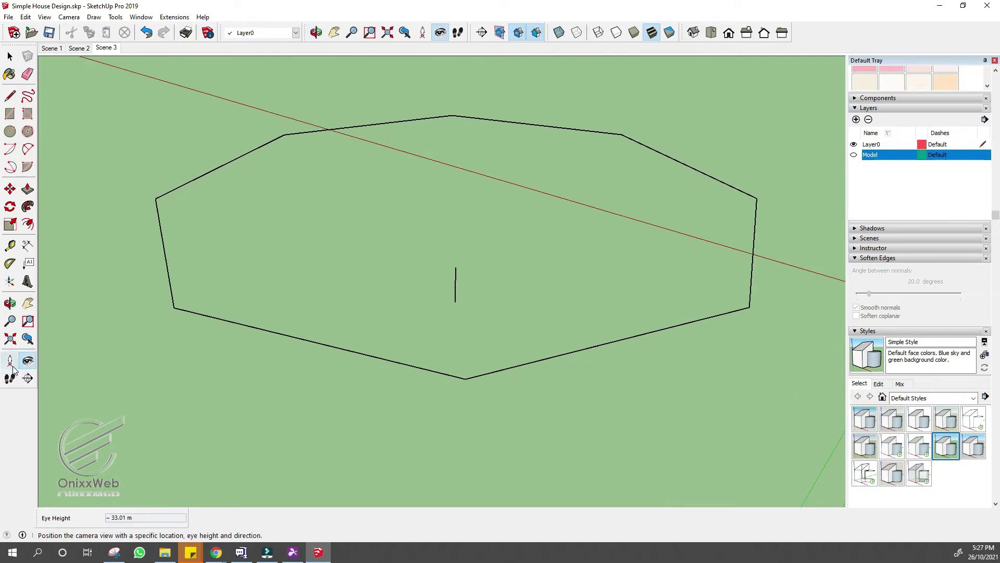
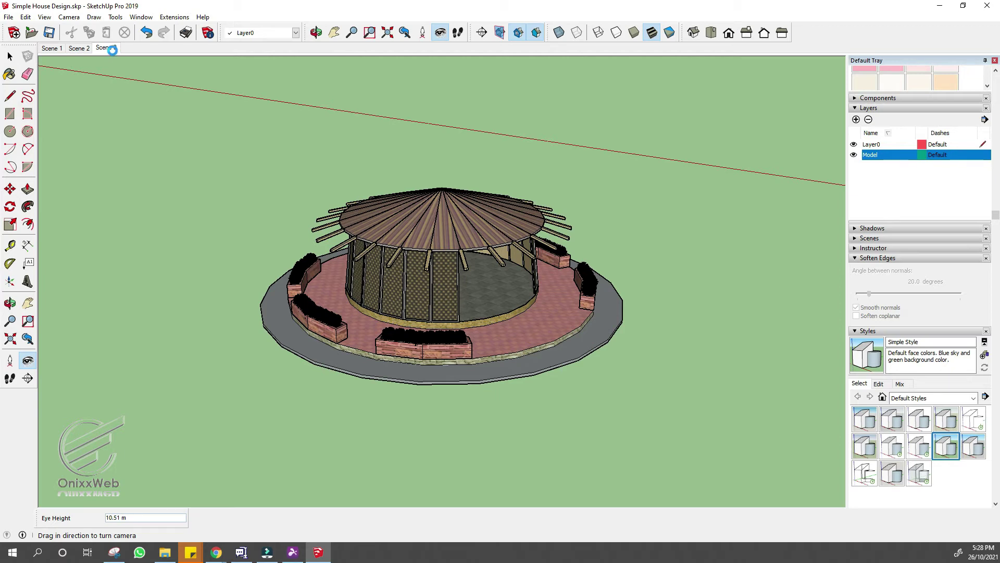
left_click(138, 83)
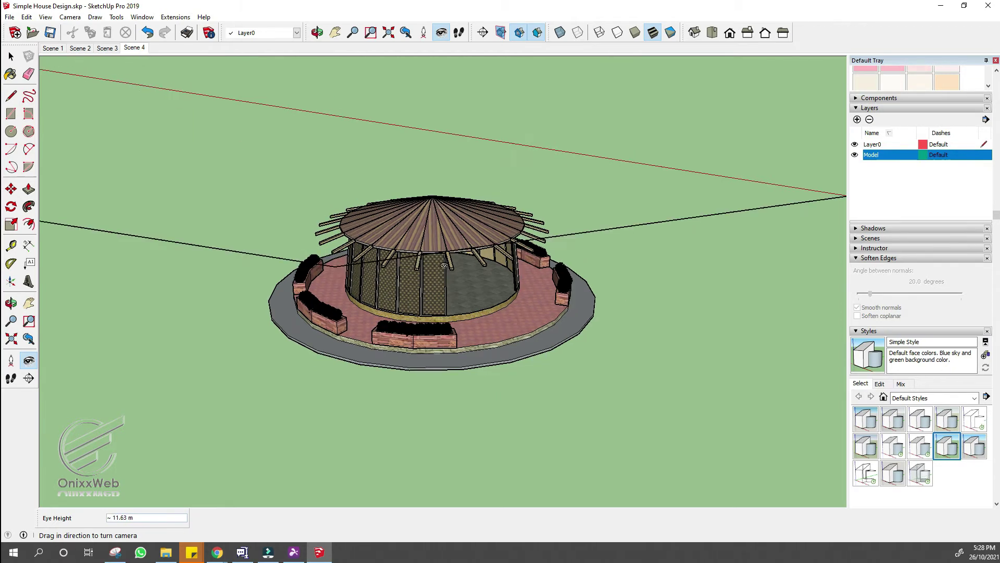
Hide the Model layer and position the camera on the fifth octagon corner, aimed at the centre line's lower end.
scroll(443, 265, "down", 5)
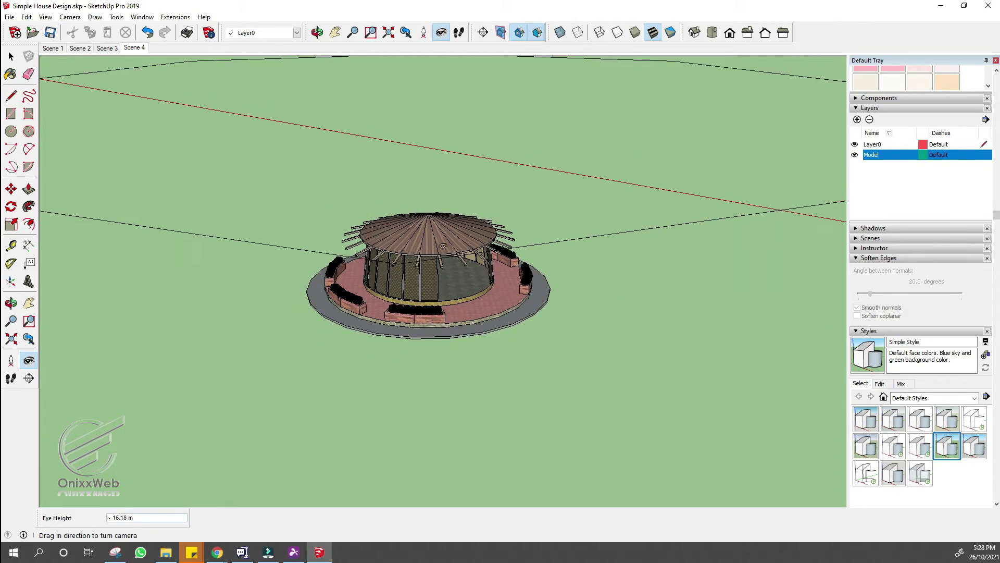
left_click(855, 154)
left_click(11, 360)
left_click_drag(402, 161, 405, 275)
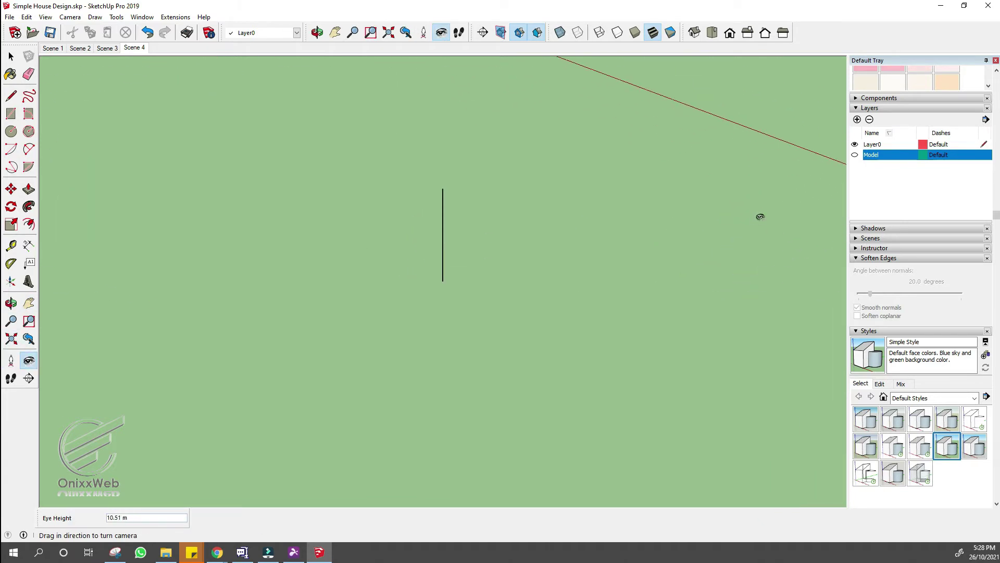
Show the Model layer again and add the current view as a fifth scene.
left_click(855, 154)
right_click(141, 51)
left_click(156, 83)
Hide the Model layer to expose the octagon corners and the centre line.
scroll(392, 239, "down", 10)
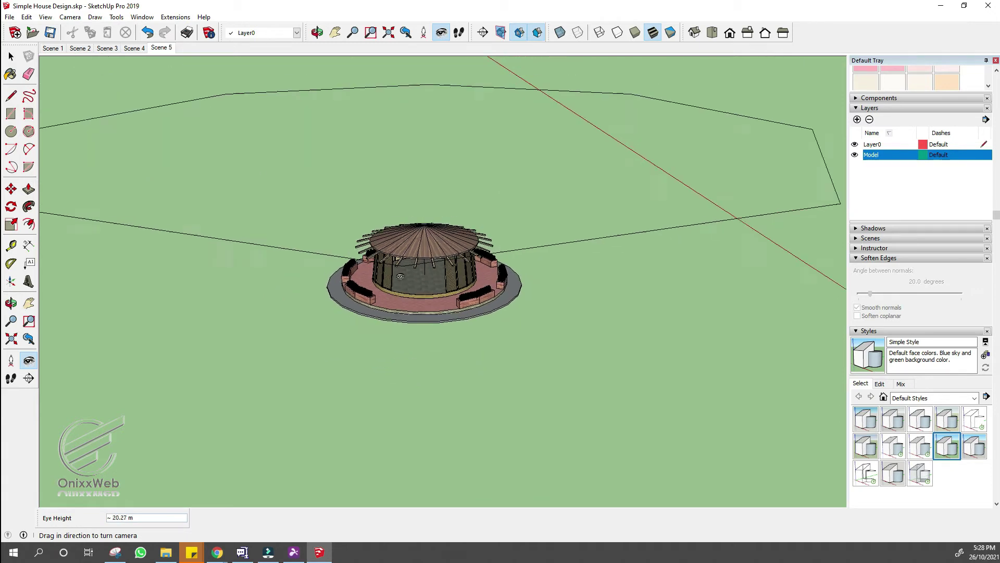
left_click(855, 155)
middle_click_drag(638, 265, 594, 291)
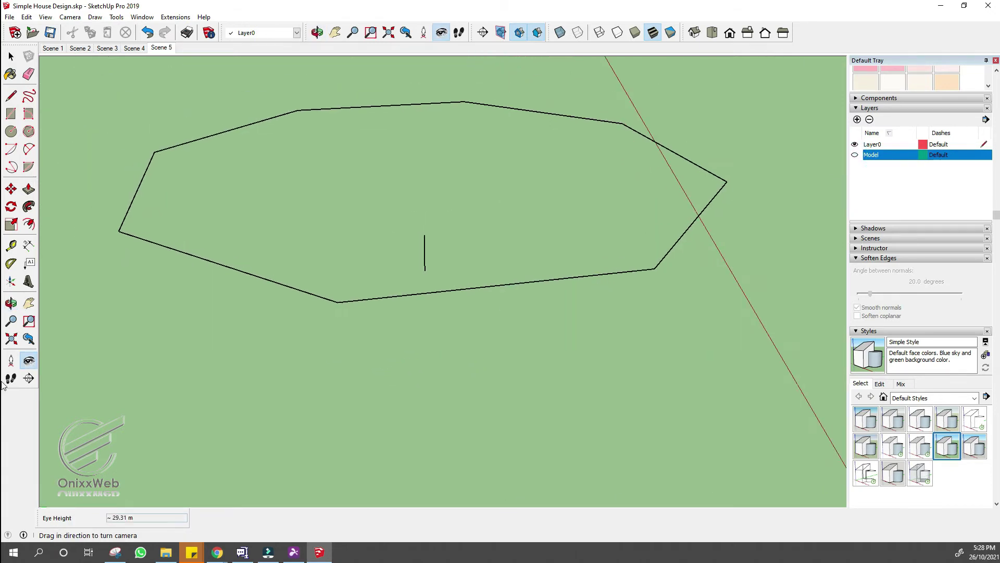
Try to position the camera on the next octagon corner, aimed at the centre line.
left_click(11, 361)
left_click(637, 261)
left_click_drag(408, 286, 493, 356)
Position the camera on the sixth octagon corner, aimed at the lower end of the centre line.
scroll(633, 286, "down", 3)
scroll(469, 403, "up", 2)
middle_click_drag(469, 404, 461, 435)
left_click(11, 360)
left_click_drag(621, 403, 404, 379)
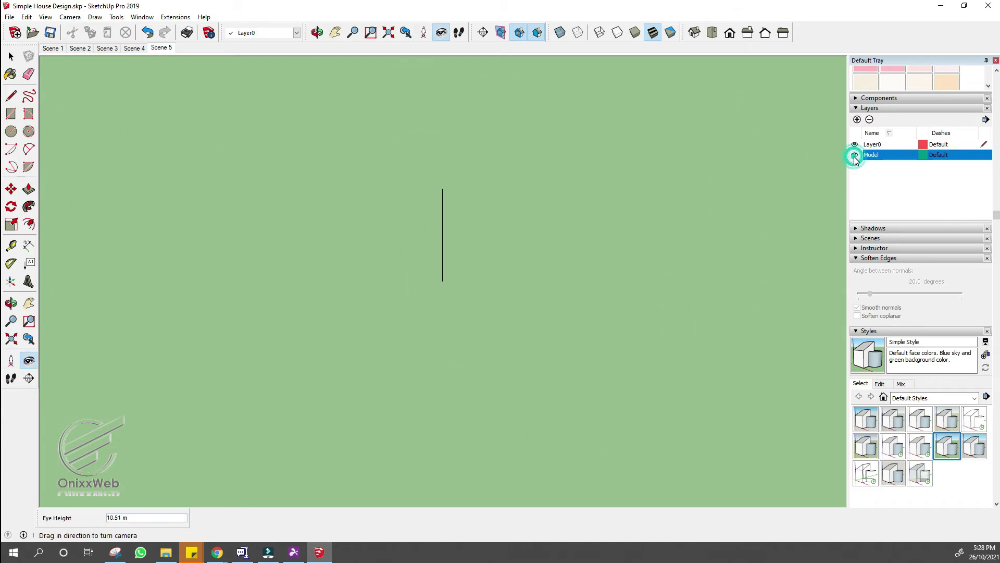
Show the Model layer again and add the current view as a sixth scene.
left_click(854, 155)
right_click(163, 48)
left_click(198, 82)
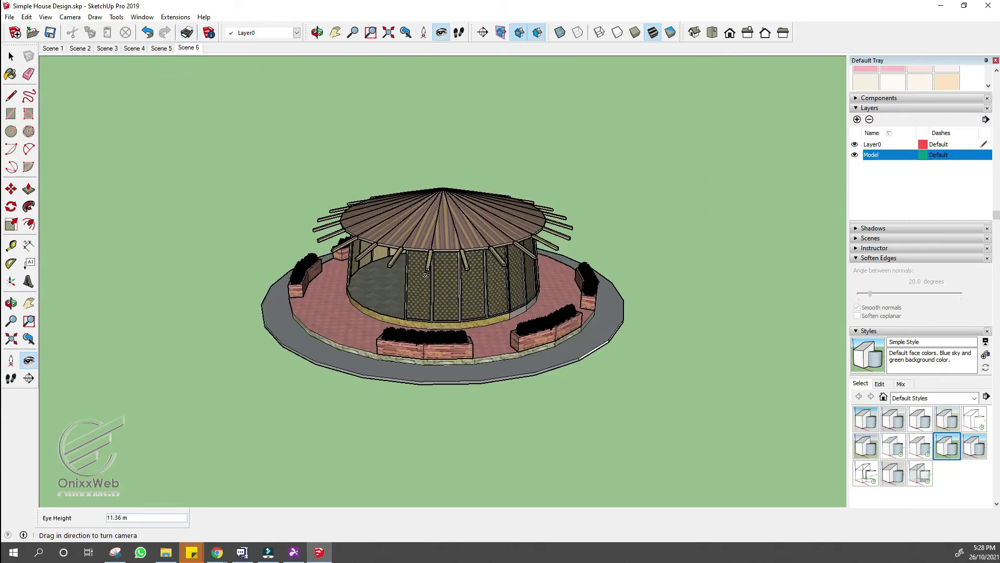
Hide the Model layer and position the camera on the seventh octagon corner, aimed at the centre line's lower end.
scroll(425, 275, "down", 1)
left_click(855, 154)
middle_click_drag(495, 297, 492, 317)
scroll(439, 257, "down", 2)
left_click(11, 360)
left_click_drag(512, 379, 506, 327)
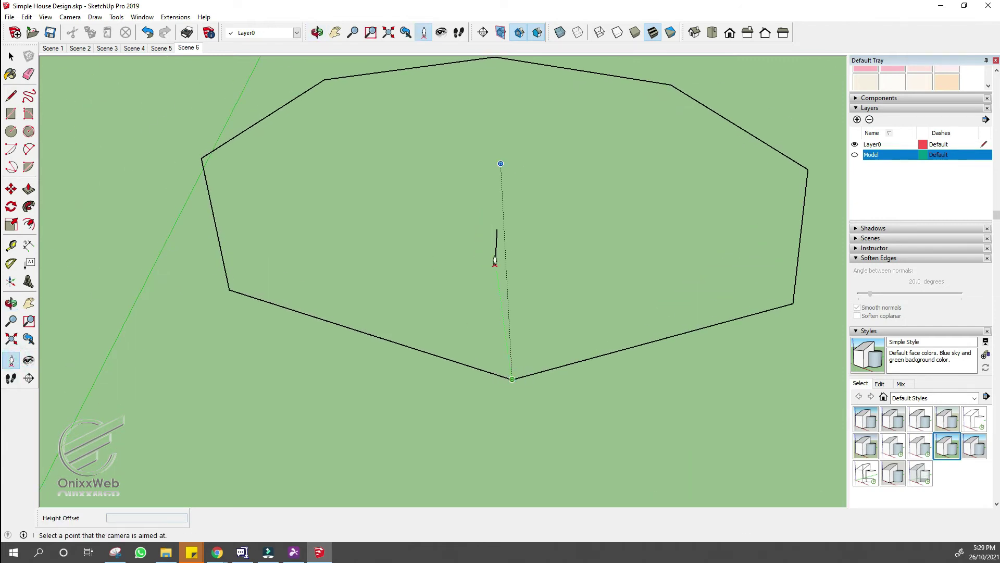
left_click_drag(495, 262, 489, 261)
Show the Model layer again and add the current view as a seventh scene.
left_click(854, 155)
right_click(189, 48)
left_click(218, 82)
Hide the Model layer and position the camera on the eighth octagon corner, aimed at the centre line's lower end.
scroll(477, 310, "down", 5)
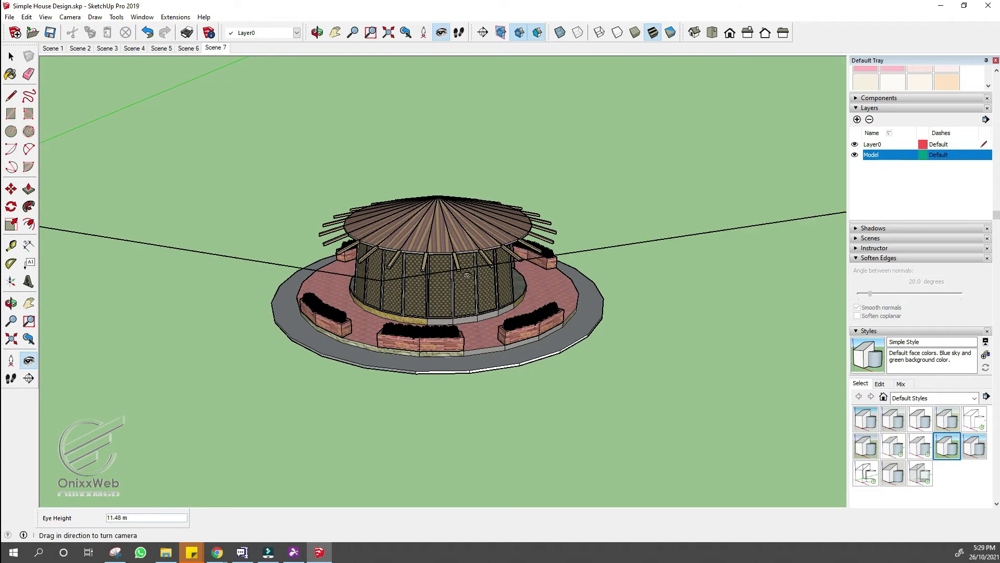
middle_click_drag(477, 309, 589, 336)
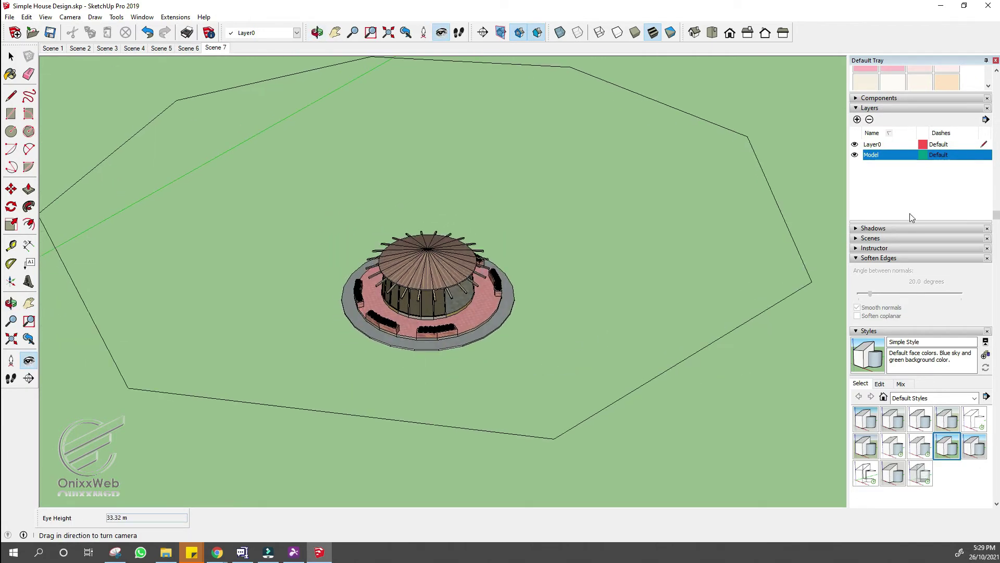
left_click(854, 155)
left_click(11, 359)
left_click_drag(426, 171, 429, 281)
Show the Model layer again and add the current view as an eighth scene.
left_click(855, 155)
right_click(220, 48)
left_click(245, 81)
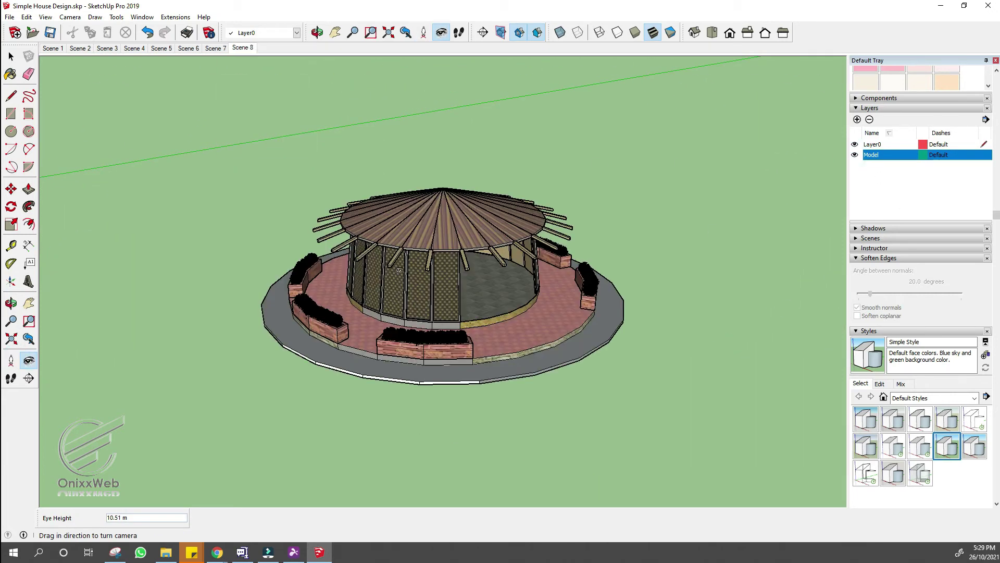
With the Model layer hidden, return the camera to the first octagon corner, aimed at the centre line's base, and show the layer again.
scroll(435, 289, "down", 4)
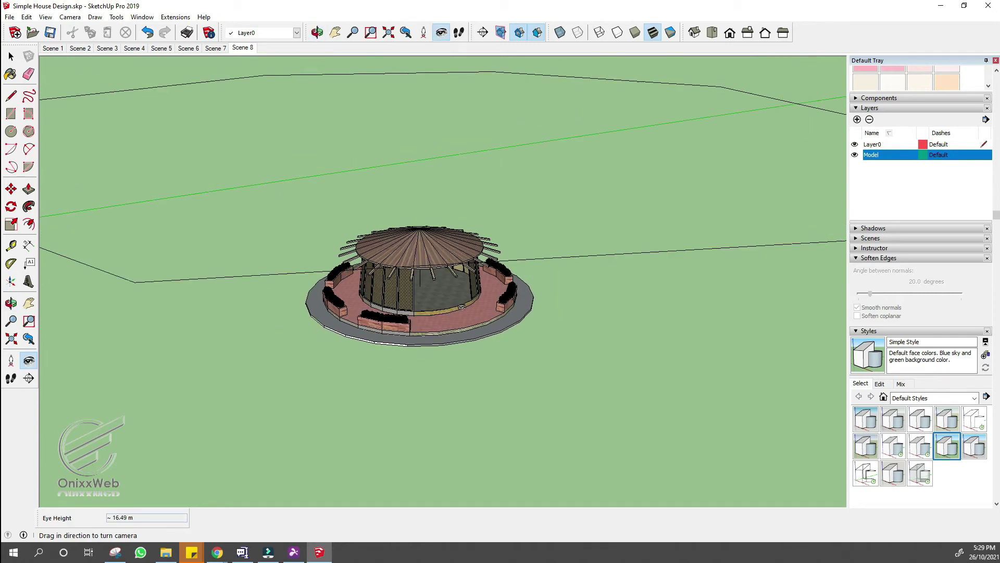
left_click(853, 155)
middle_click_drag(504, 276, 495, 343)
scroll(443, 313, "down", 3)
left_click(10, 360)
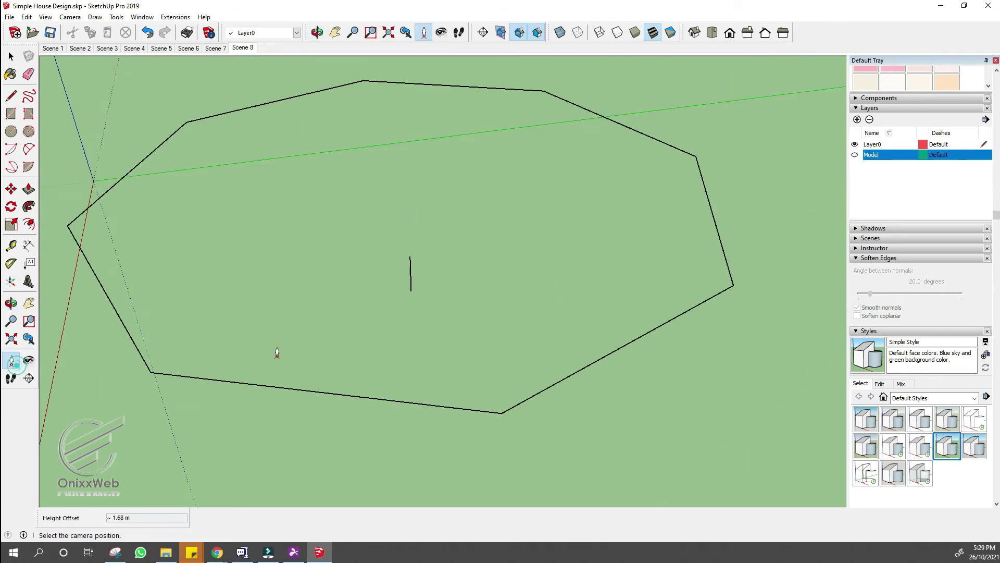
middle_click_drag(277, 355, 277, 297)
scroll(277, 297, "down", 2)
left_click(12, 360)
left_click(452, 466)
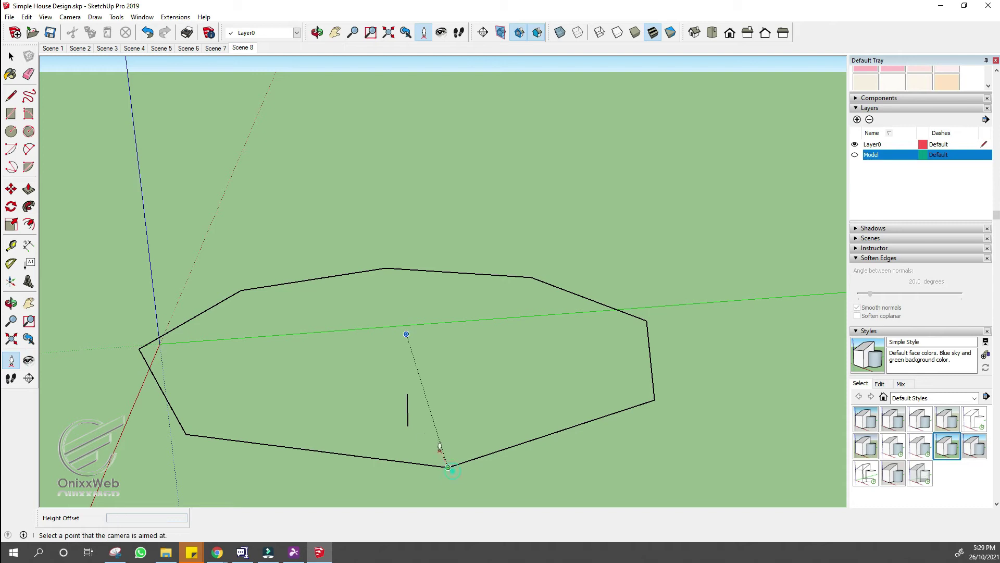
left_click(407, 424)
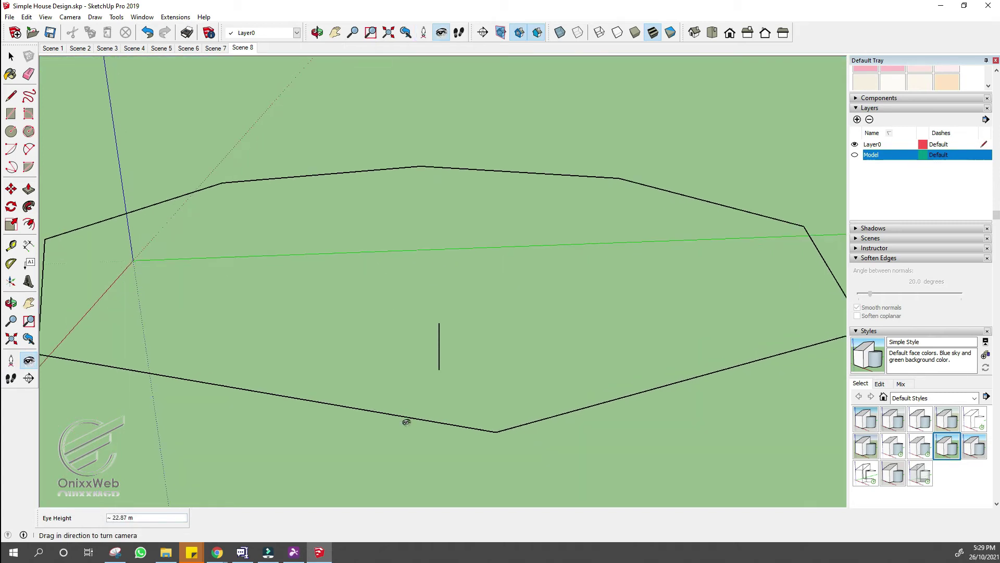
left_click(855, 155)
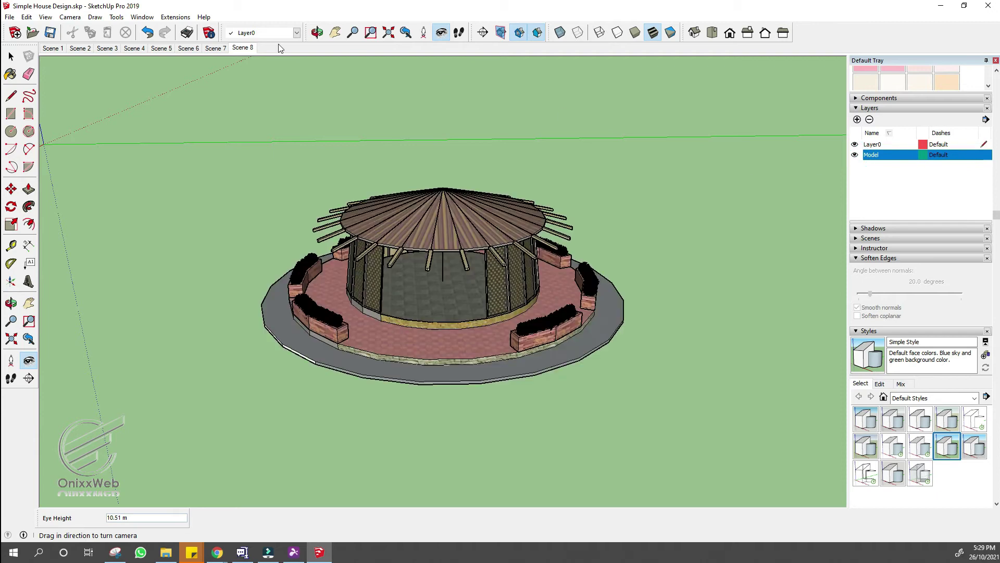
Add the current view from the first octagon corner as a ninth scene to close the loop.
right_click(248, 49)
left_click(264, 77)
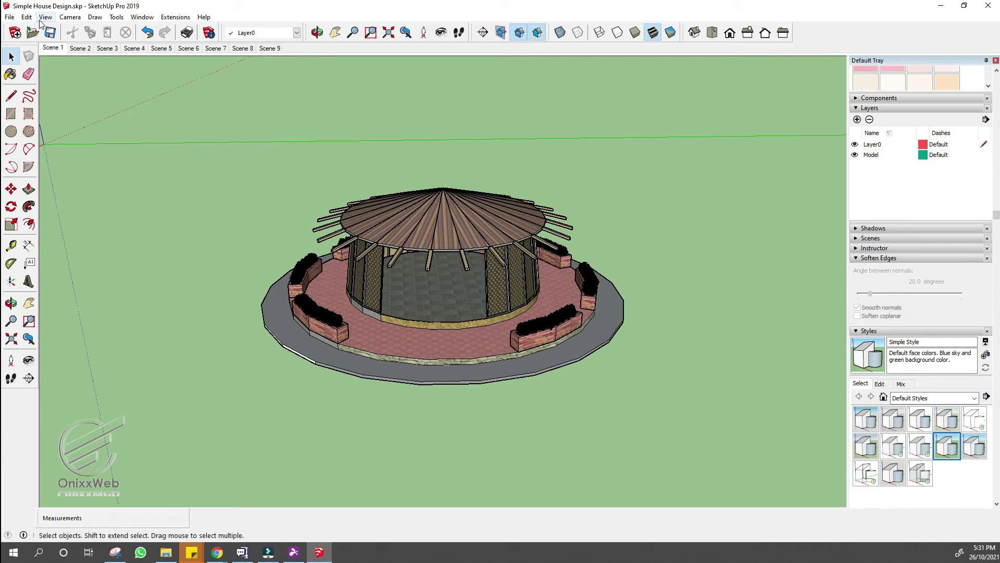
Lengthen the scene transition time in the model's animation settings, with scene transitions enabled.
left_click(46, 17)
mouse_move(98, 196)
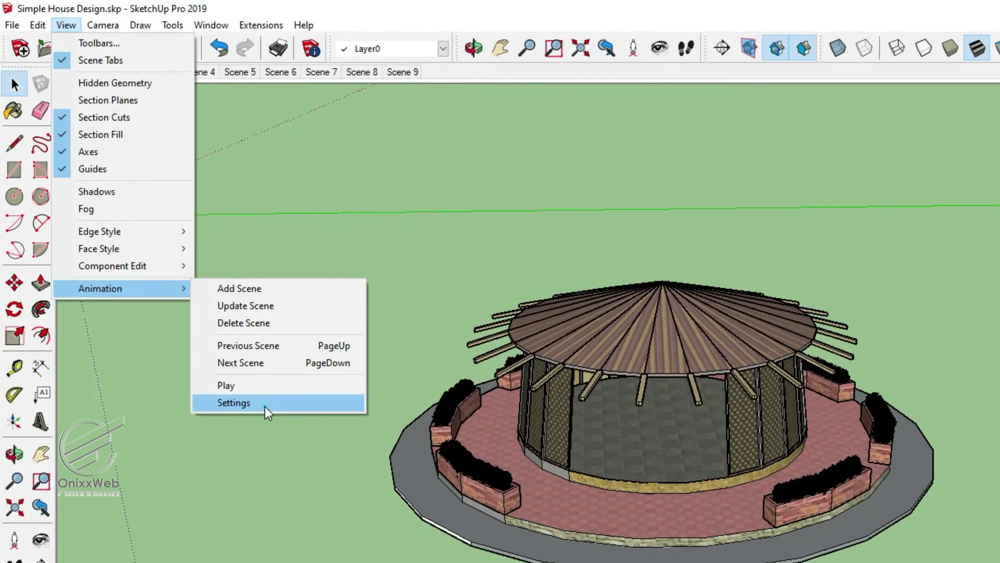
left_click(194, 295)
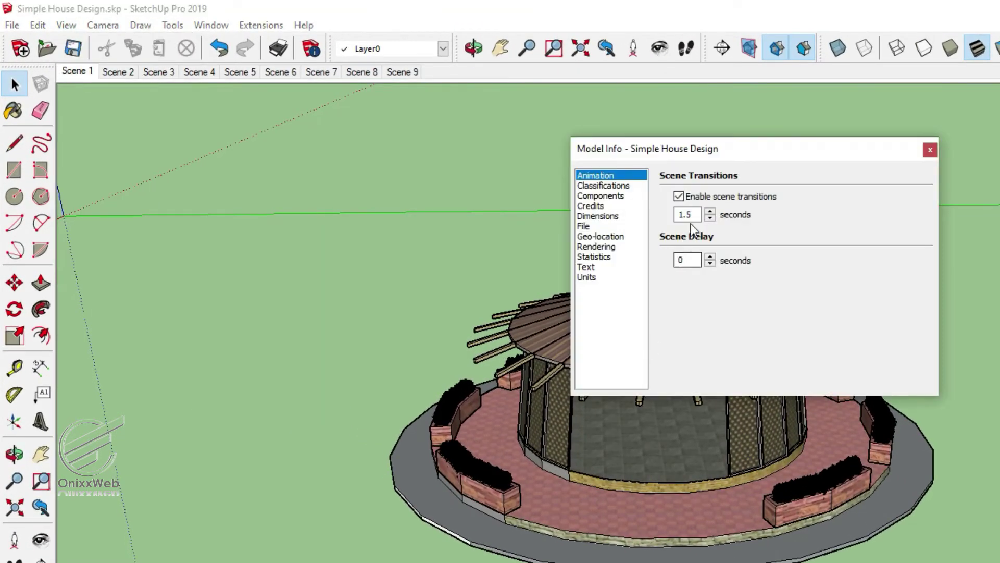
left_click_drag(700, 215, 689, 216)
left_click(710, 211)
left_click(680, 199)
left_click(680, 199)
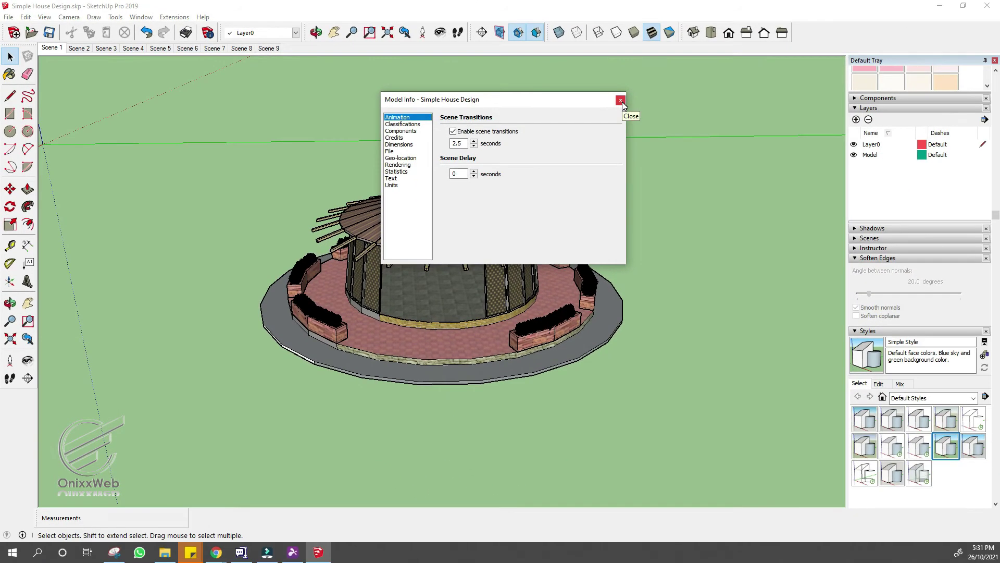
left_click(474, 141)
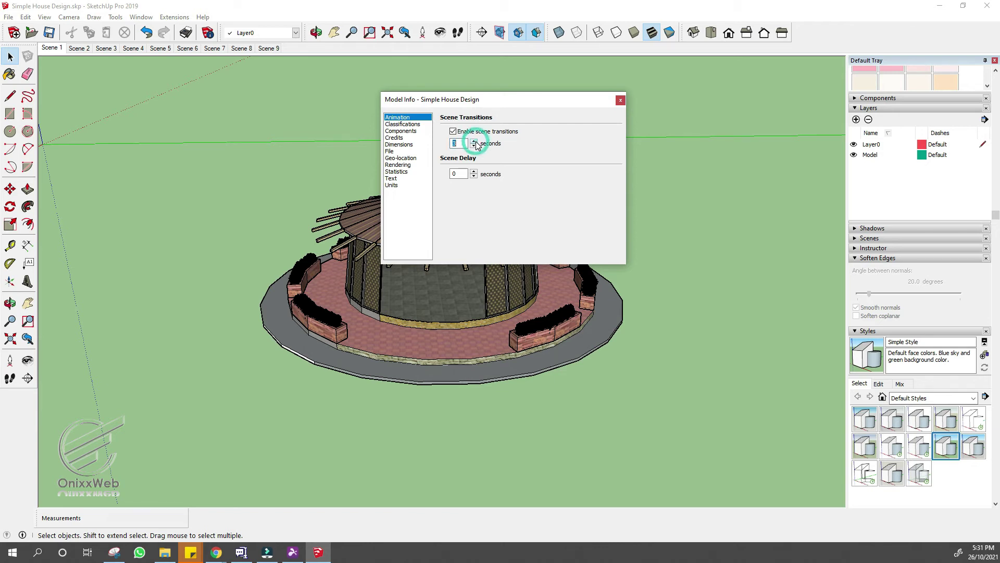
left_click(621, 100)
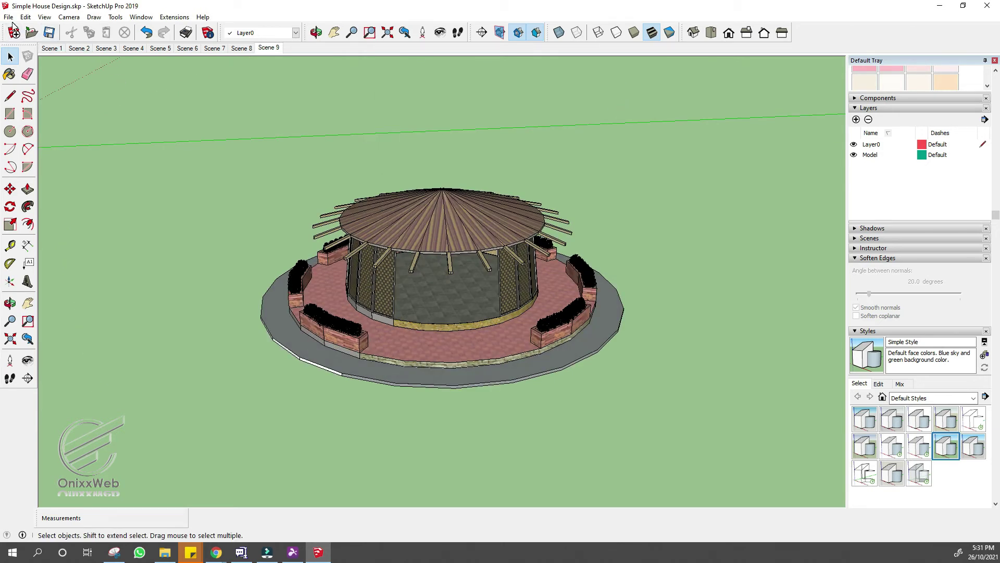
Start a video export of the animation into the EPISODE 11 folder on drive D, named Turnaround Animation.
left_click(9, 17)
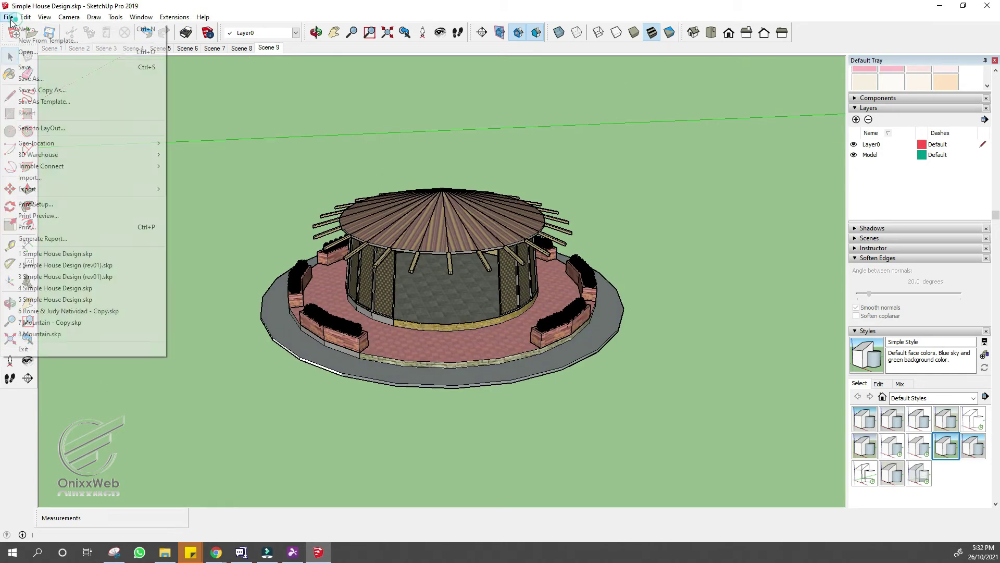
left_click(73, 190)
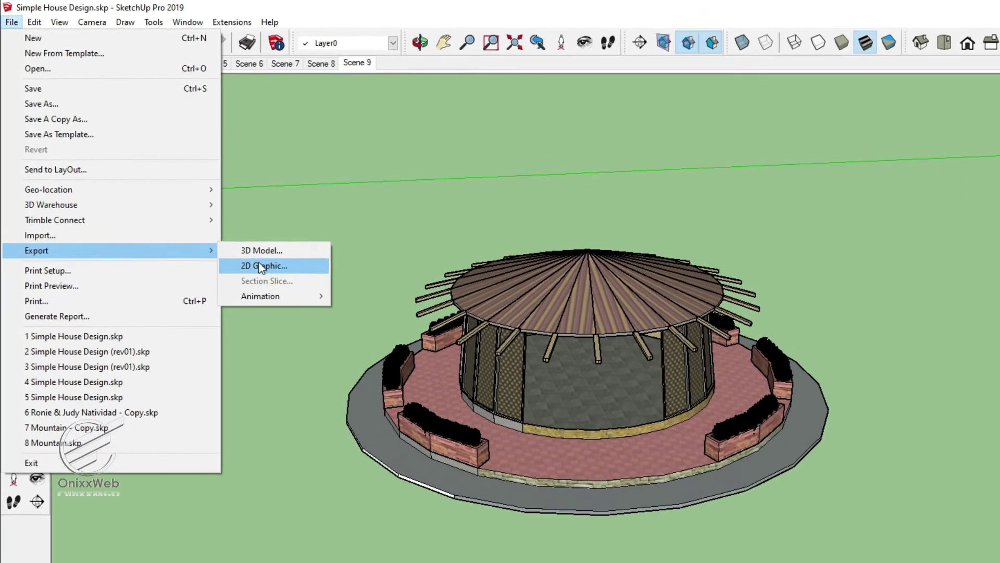
mouse_move(202, 222)
left_click(305, 333)
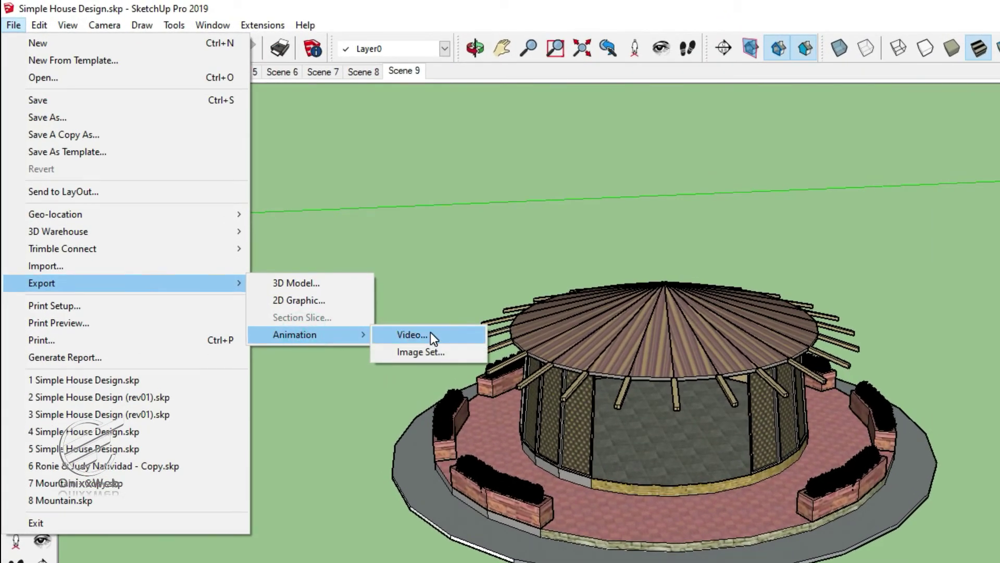
left_click(425, 335)
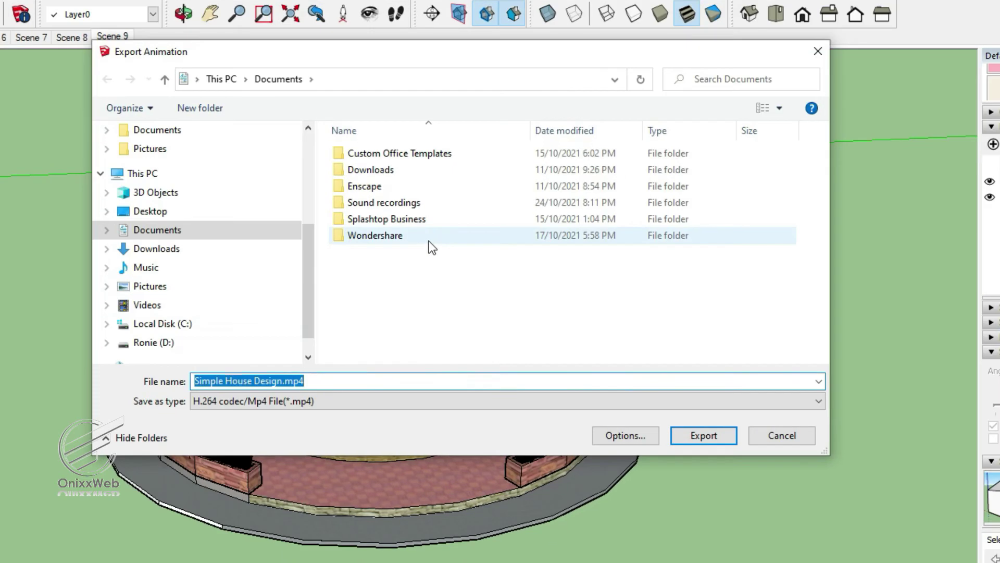
left_click(207, 341)
type("Turnaround Animation")
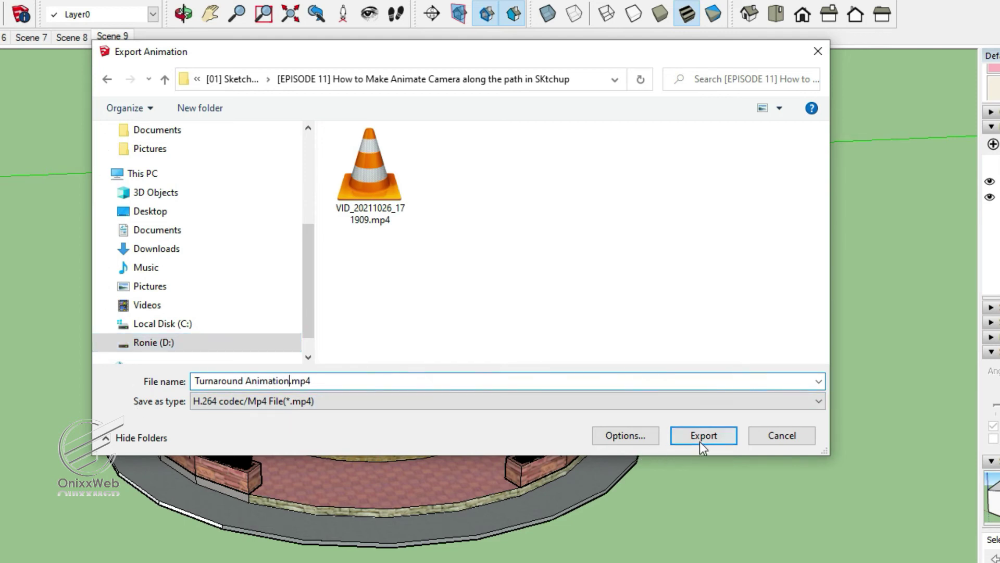
Choose the H.264 codec/Mp4 file type and run the animation export.
left_click(424, 402)
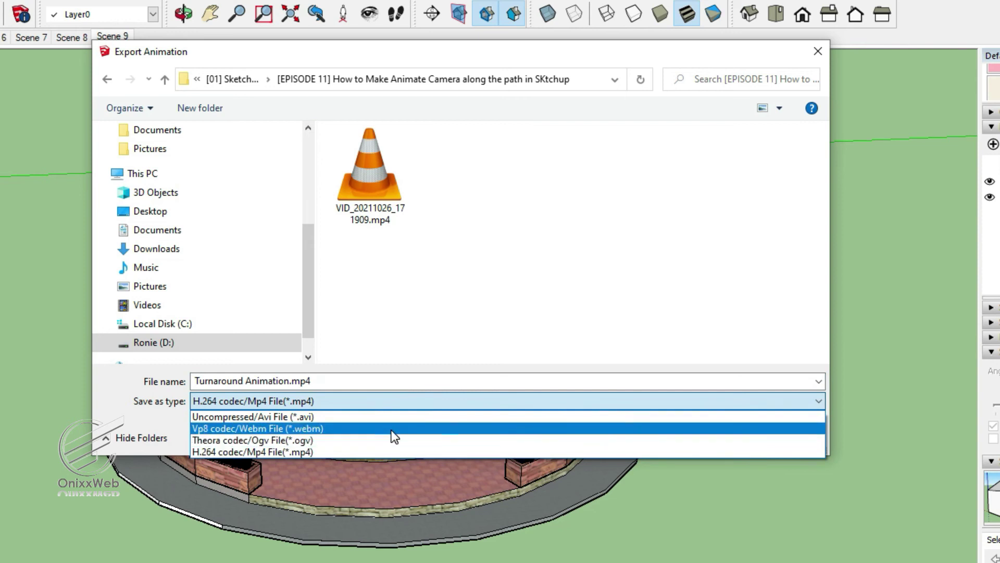
left_click(383, 451)
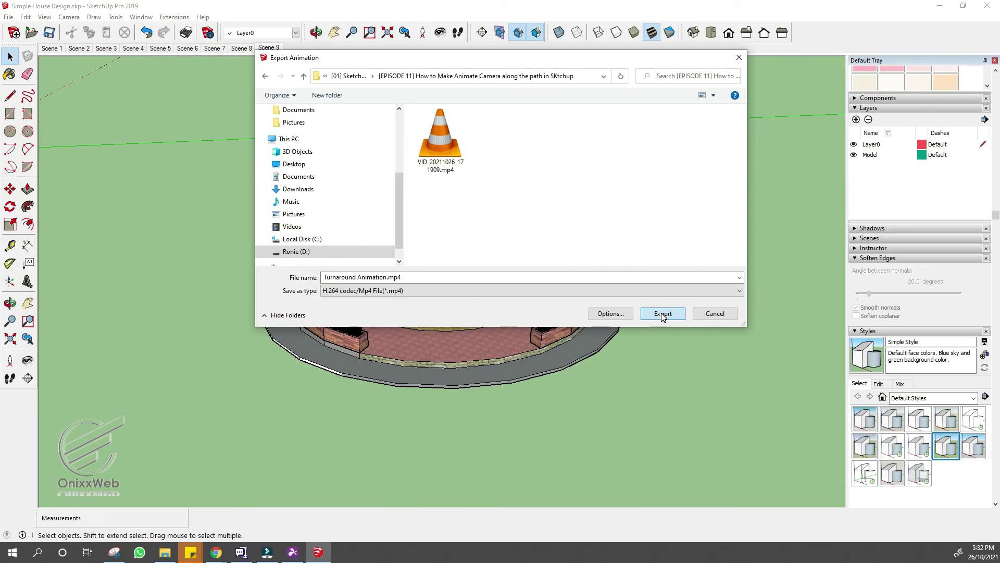
left_click(675, 353)
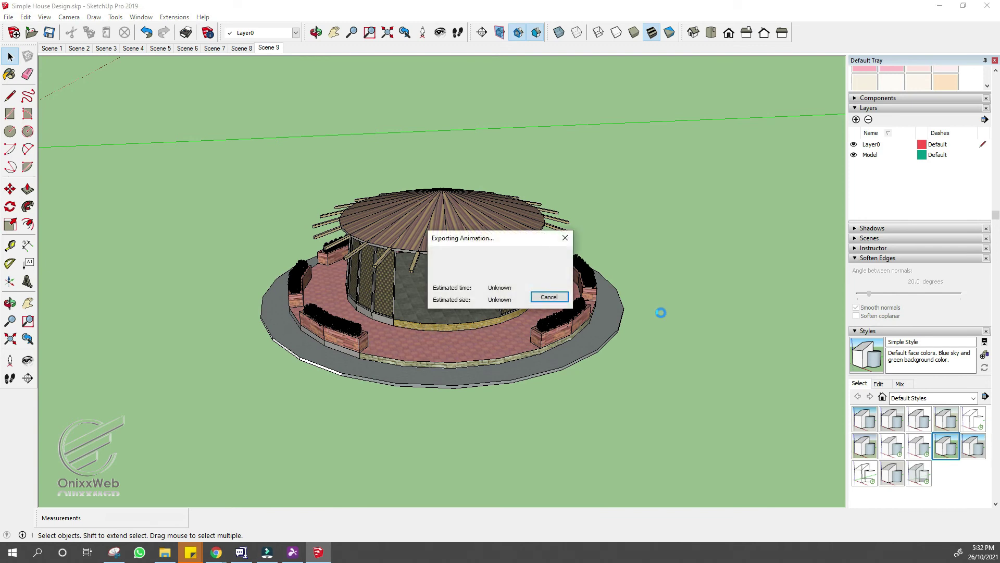